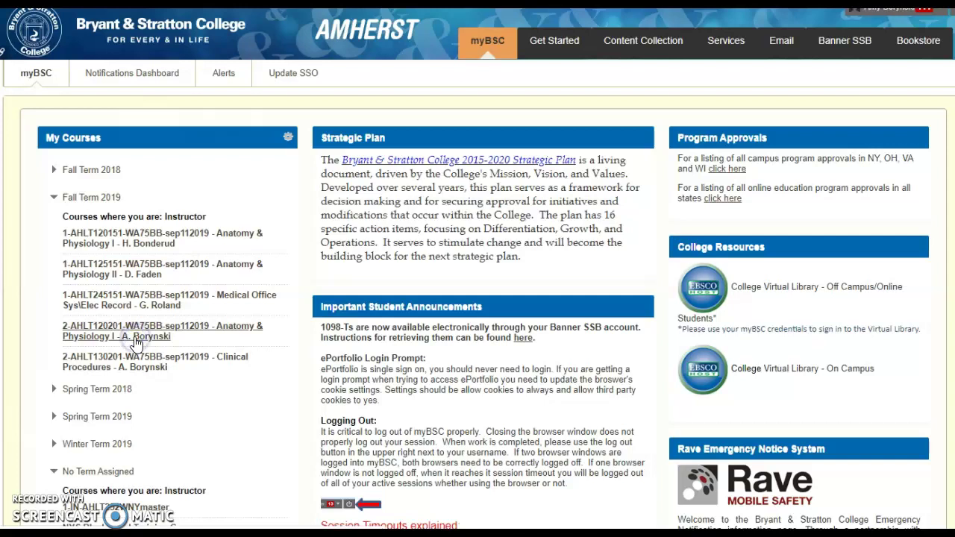
# Open the McGraw-Hill Higher Education page from the course tools of the Fall 2019 Anatomy & Physiology I course 2-AHLT120201
pyautogui.scroll(-3, 55, 368)
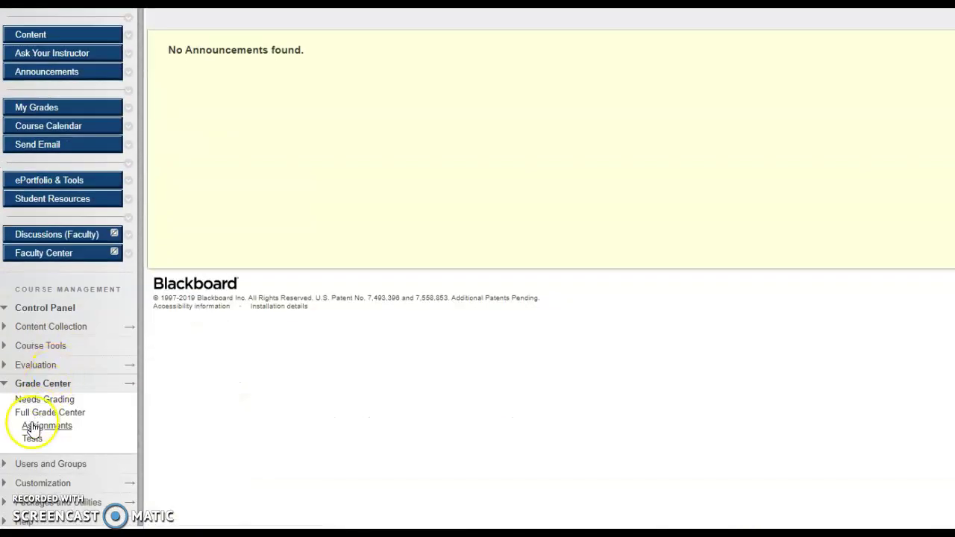
pyautogui.click(32, 346)
pyautogui.scroll(-1, 33, 348)
pyautogui.scroll(-3, 32, 348)
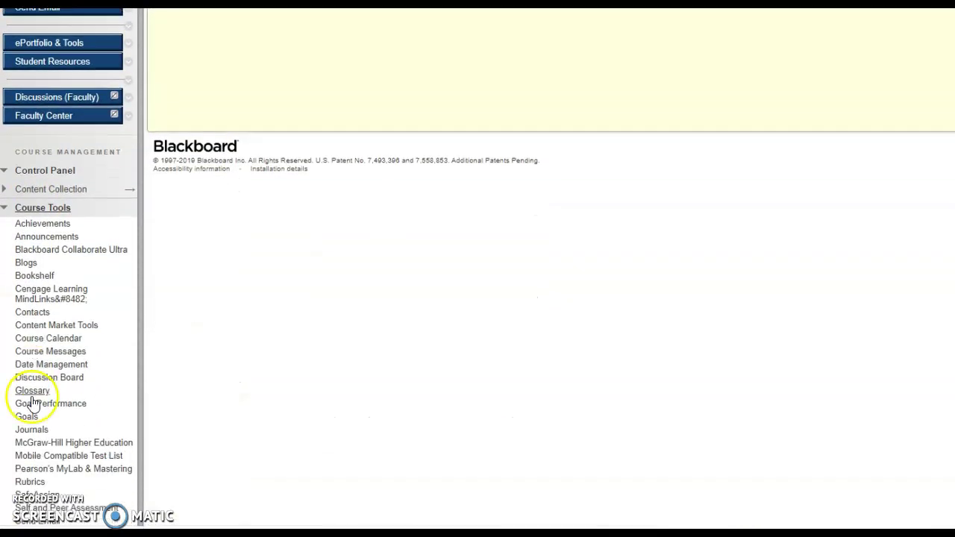
pyautogui.click(39, 446)
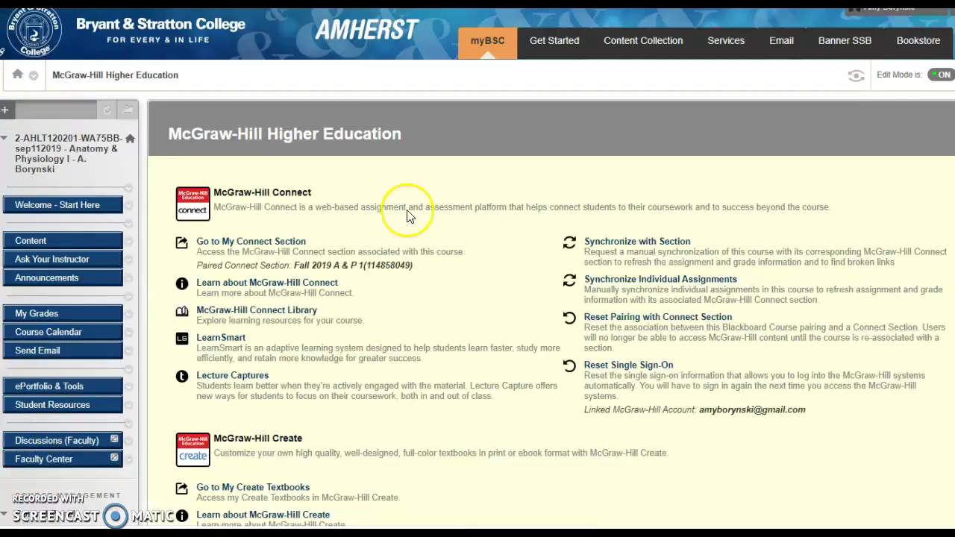
pyautogui.click(248, 242)
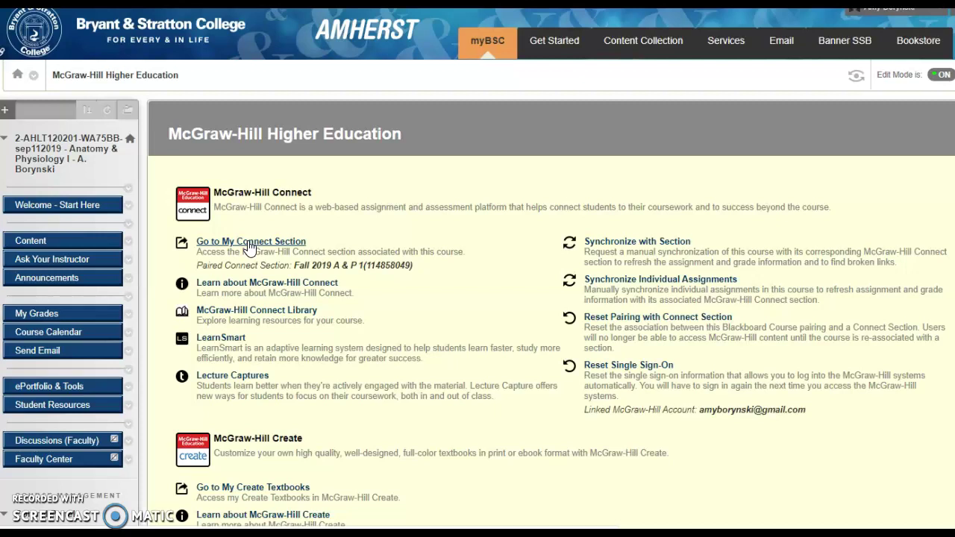
# Open the Content area of the Anatomy & Physiology I course
pyautogui.click(21, 245)
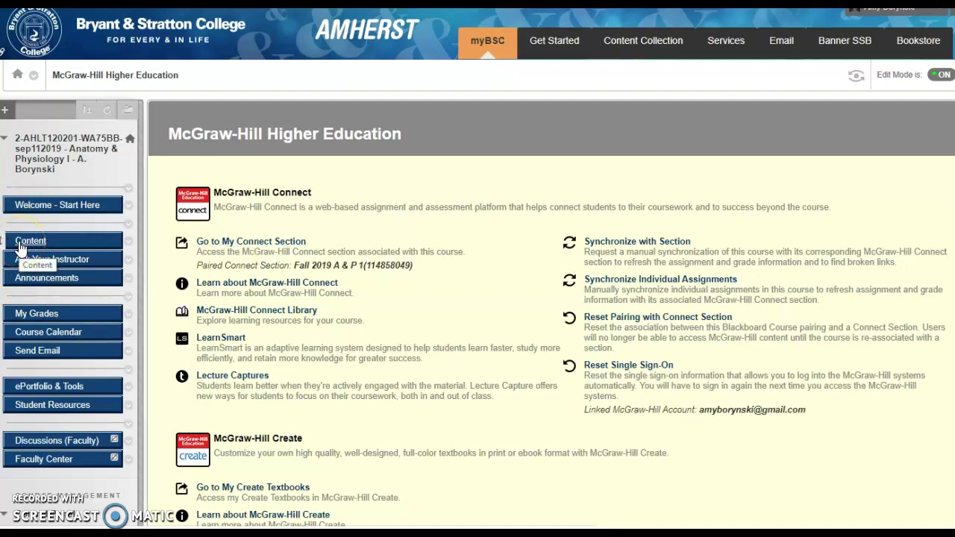
pyautogui.click(21, 245)
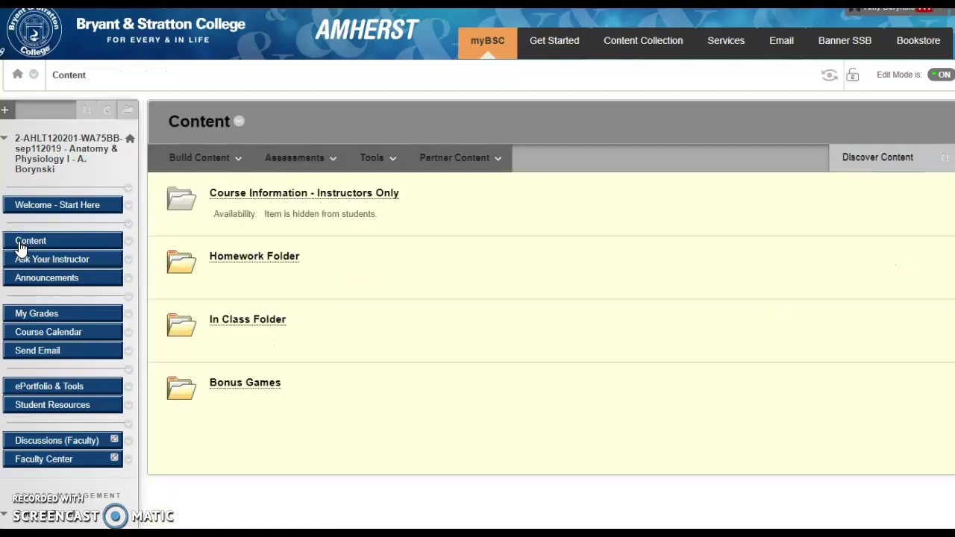
pyautogui.click(266, 270)
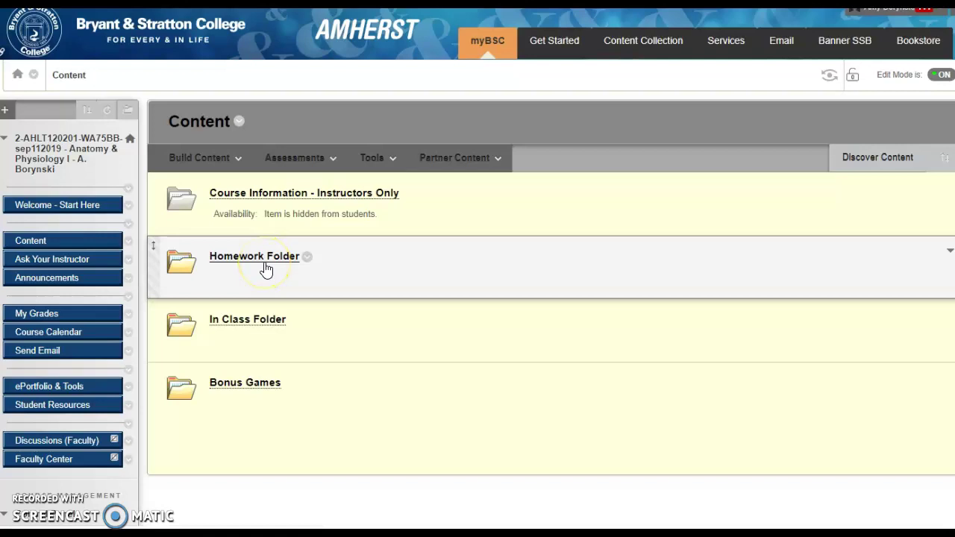
pyautogui.click(236, 158)
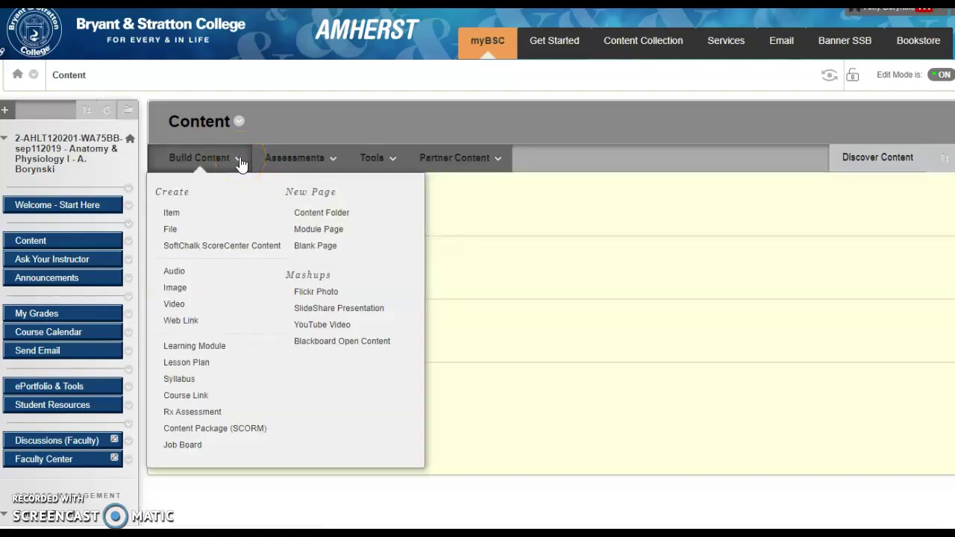
pyautogui.click(321, 214)
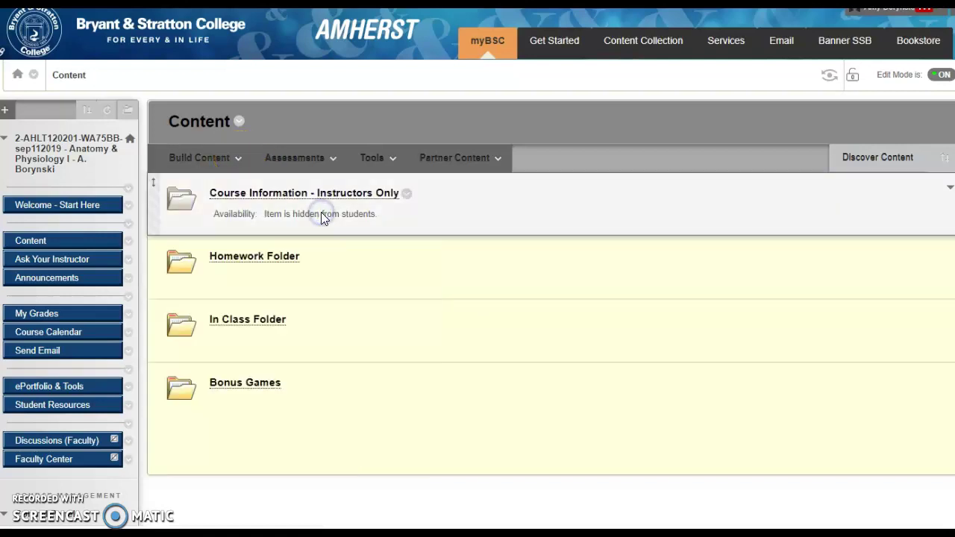
pyautogui.click(344, 233)
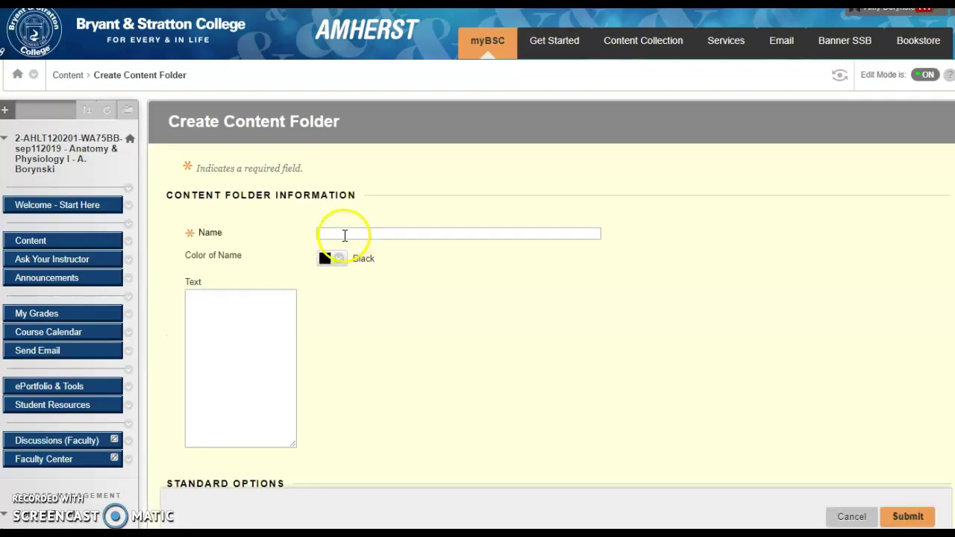
pyautogui.write('Hoe')
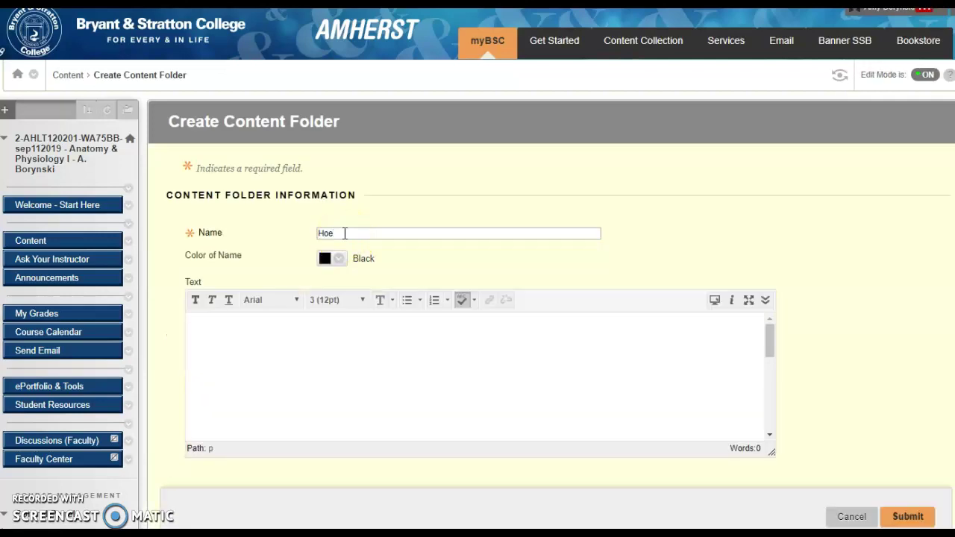
pyautogui.press('BackSpace')
pyautogui.write('m')
pyautogui.click(361, 257)
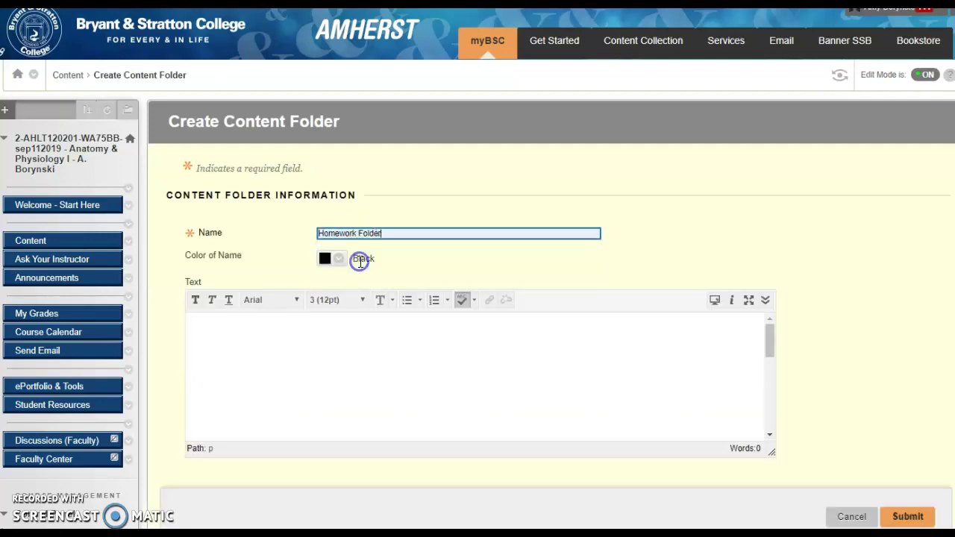
pyautogui.click(852, 517)
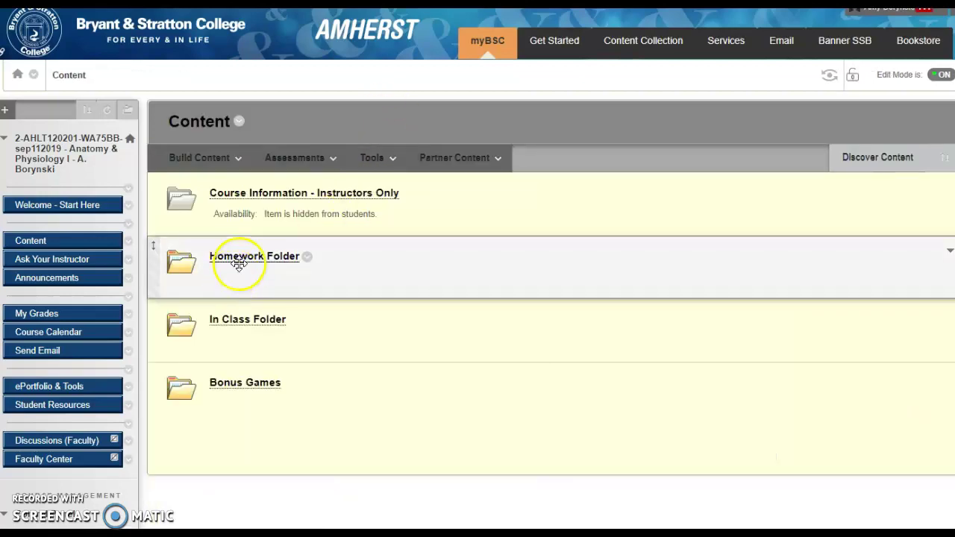
# View the items in the Homework Folder, and switch to the McGraw-Hill Connect section page
pyautogui.click(252, 257)
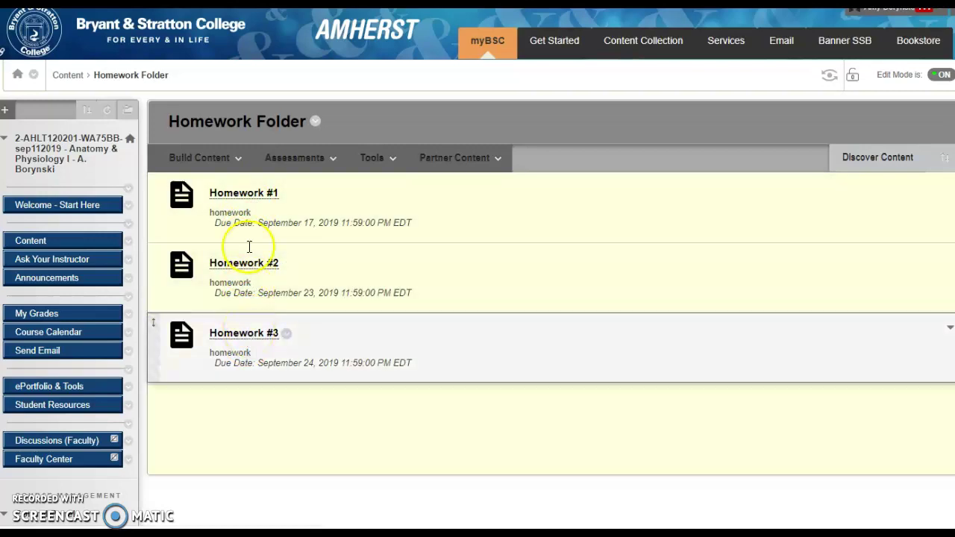
pyautogui.click(199, 158)
pyautogui.click(769, 324)
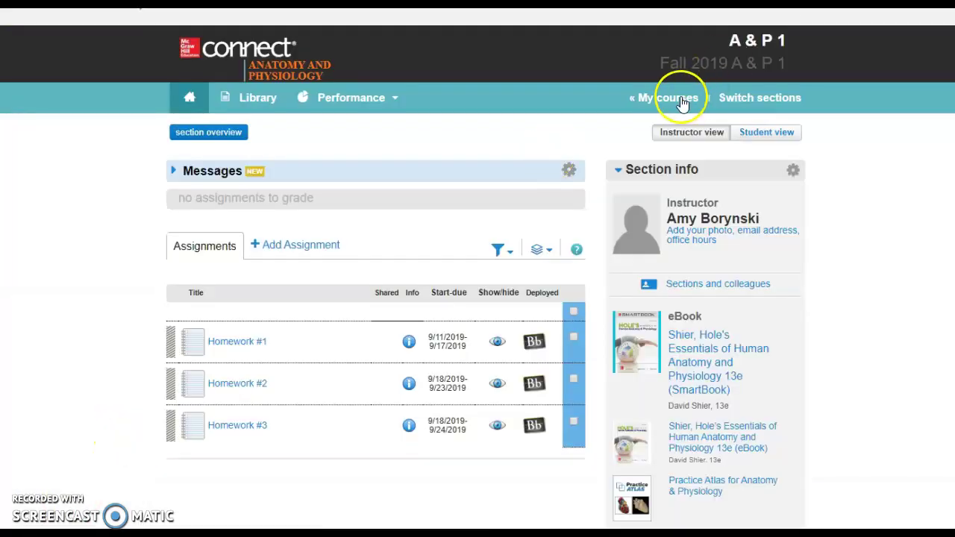
# Find the A & P 1 course in the Connect course list and open its Fall 2019 A & P 1 section
pyautogui.scroll(-10, 179, 199)
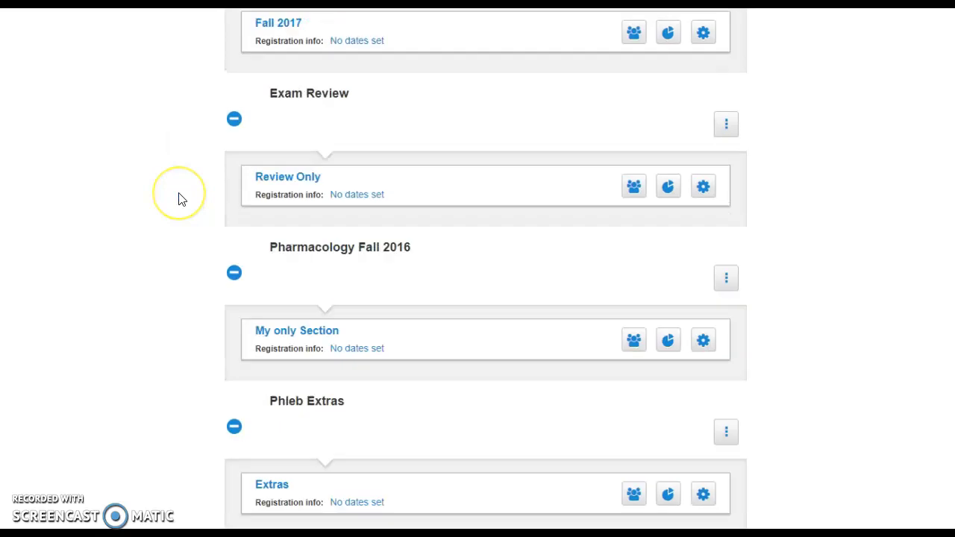
pyautogui.scroll(-20, 179, 199)
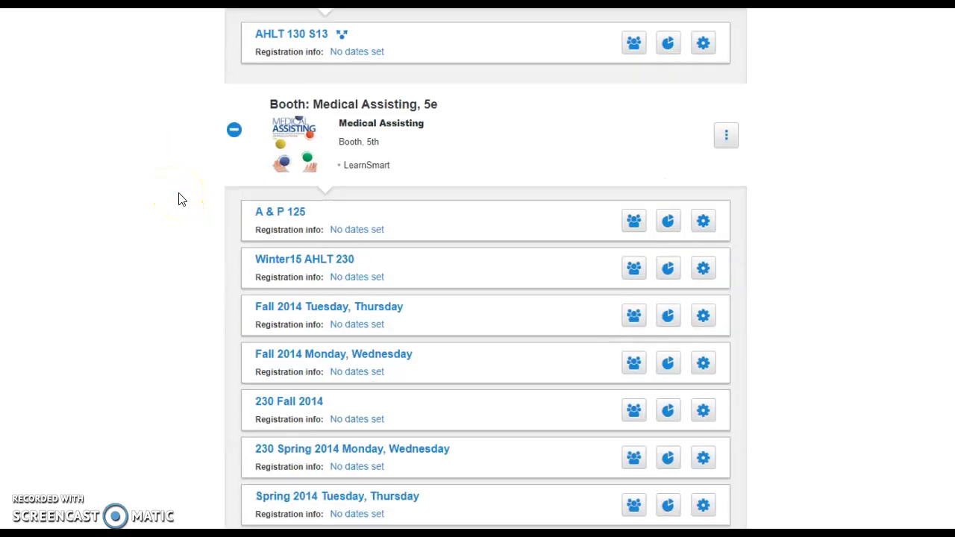
pyautogui.scroll(-20, 179, 199)
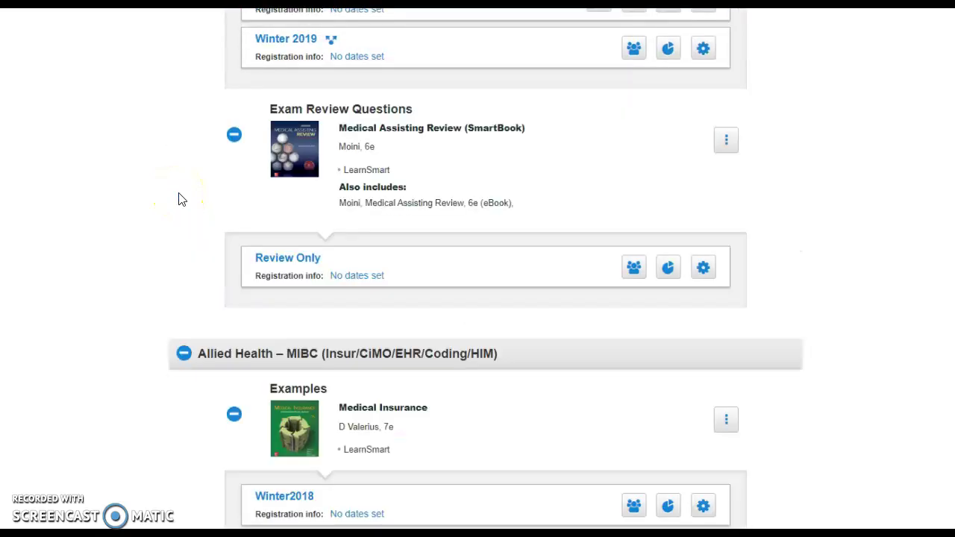
pyautogui.scroll(-10, 179, 199)
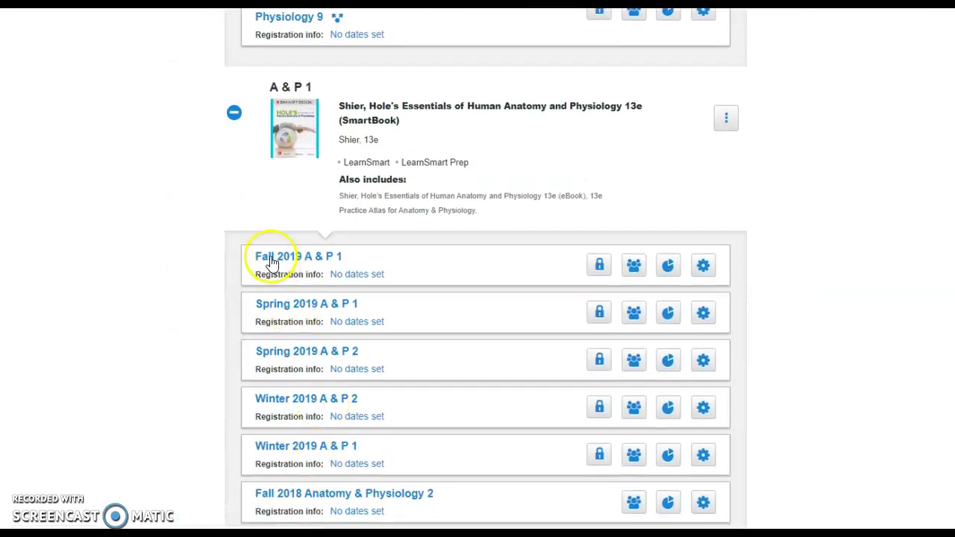
pyautogui.click(269, 256)
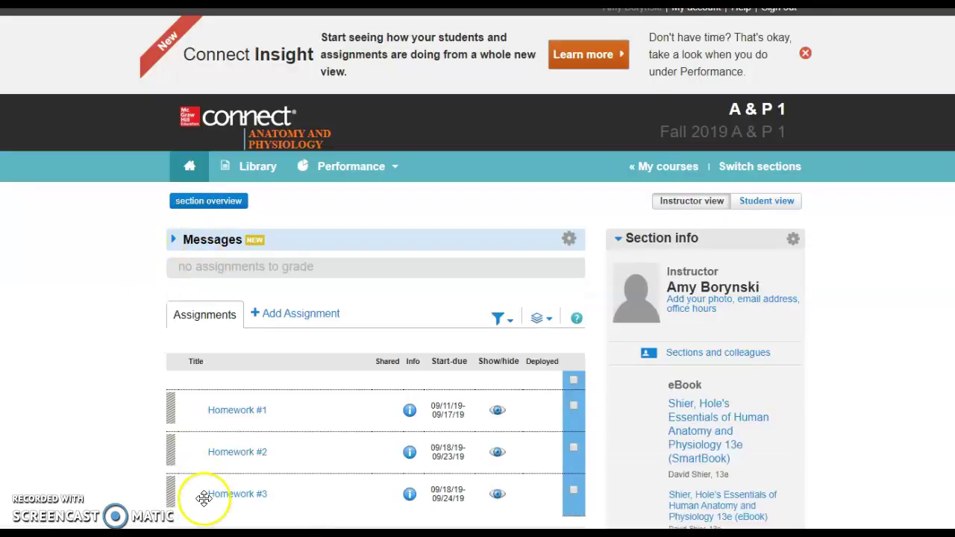
# Start a new Question Bank assignment with Chapter 05 Test Bank: Tissues as its question source
pyautogui.scroll(-1, 137, 416)
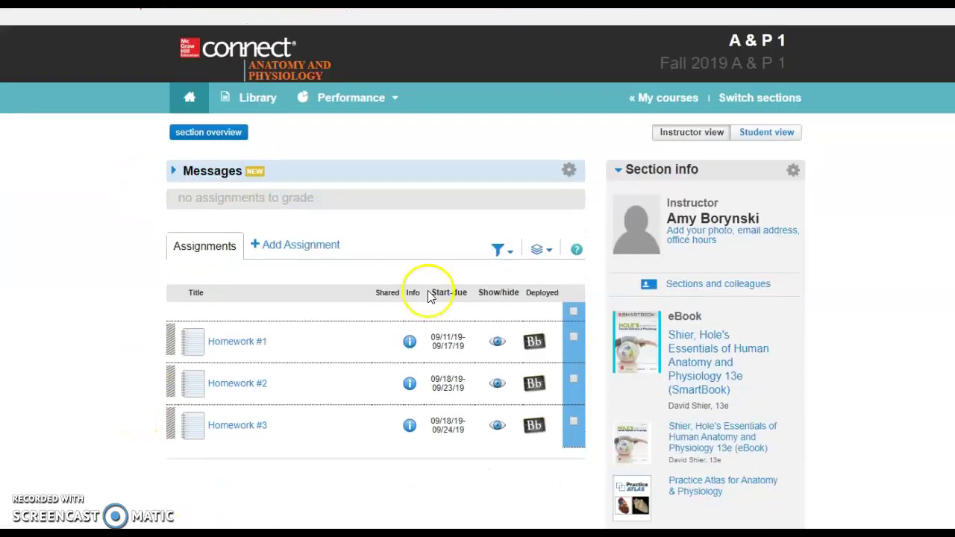
pyautogui.click(330, 249)
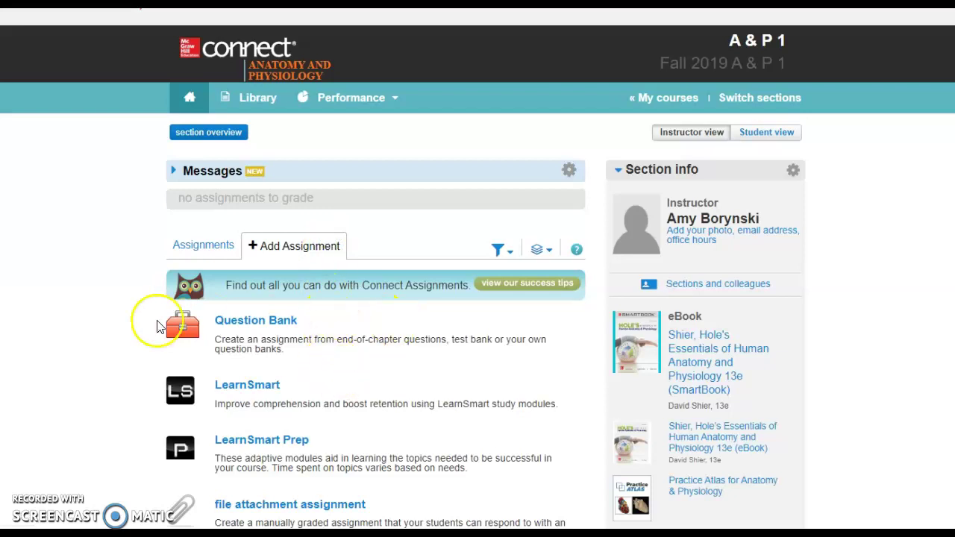
pyautogui.click(244, 324)
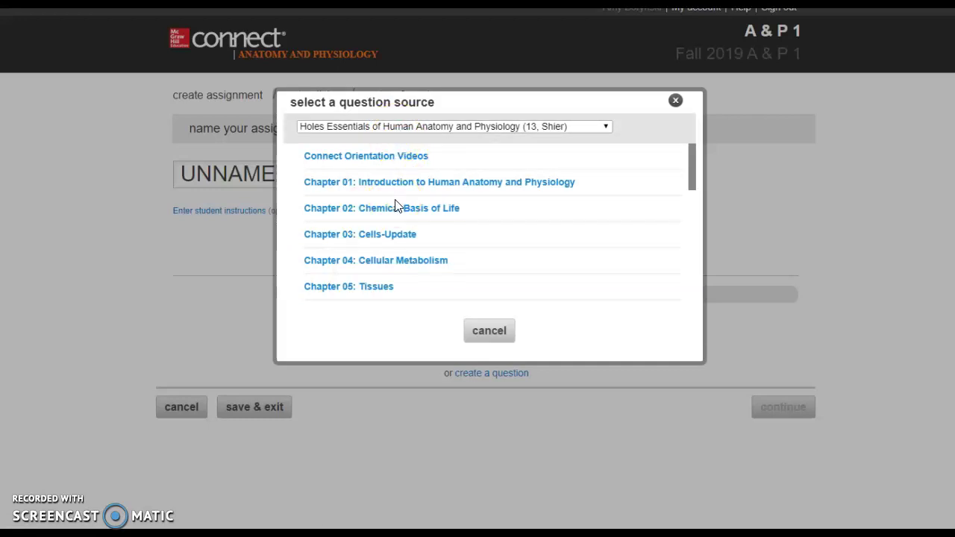
pyautogui.scroll(-1, 395, 208)
pyautogui.click(356, 219)
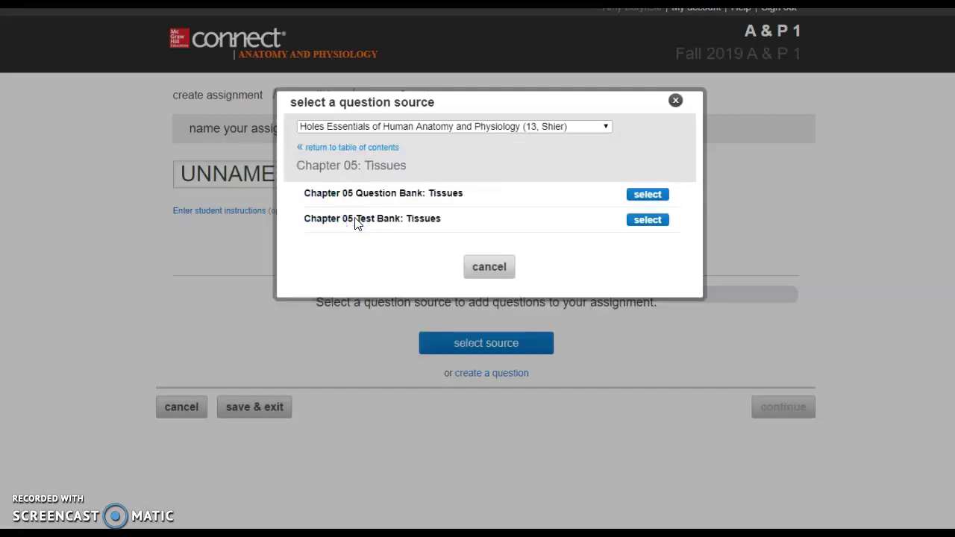
pyautogui.click(646, 219)
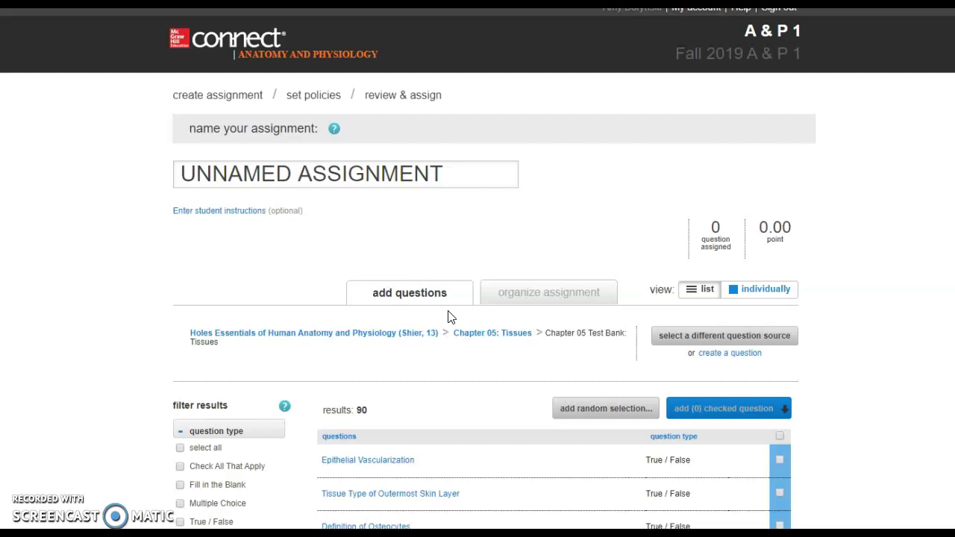
# Preview the first four Chapter 05 test bank questions individually, and return to the question list
pyautogui.scroll(-2, 450, 318)
pyautogui.click(372, 325)
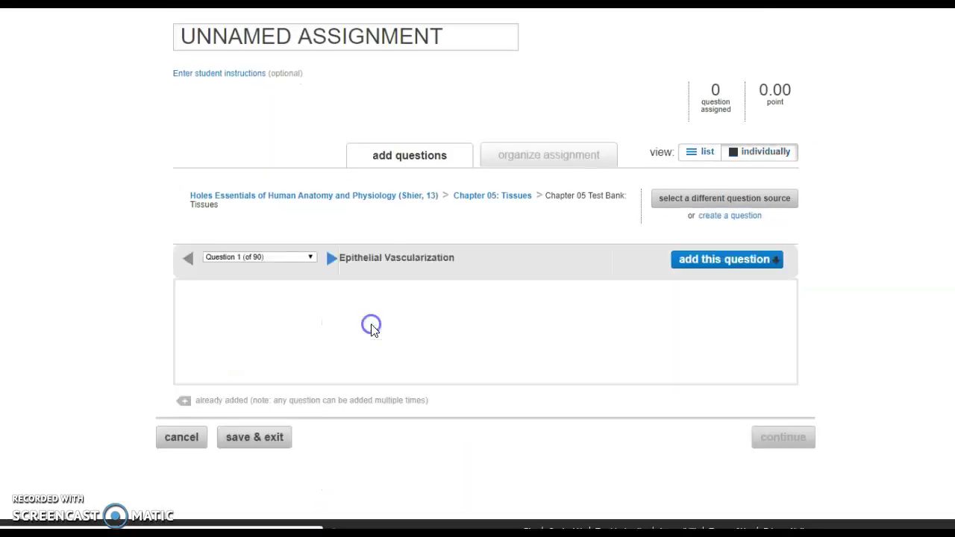
pyautogui.scroll(-2, 370, 330)
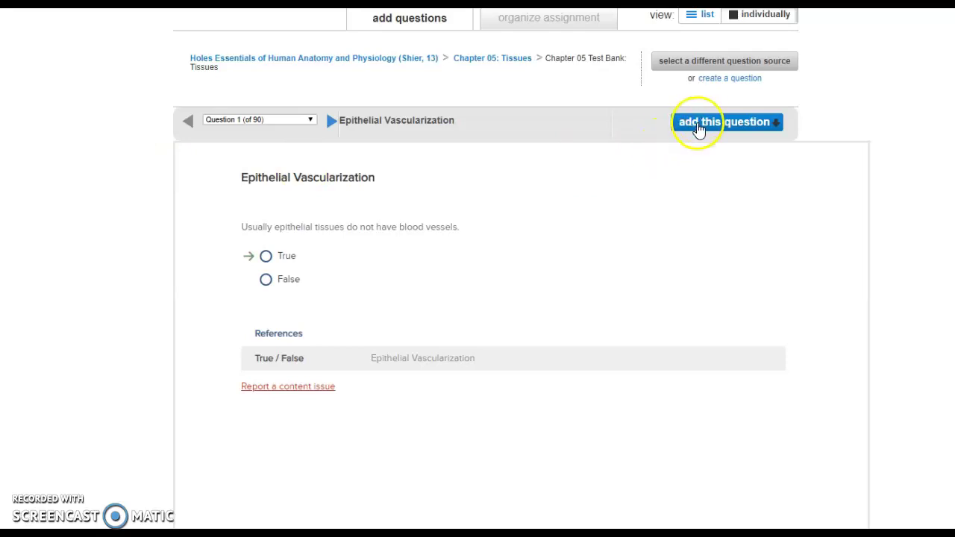
pyautogui.click(751, 124)
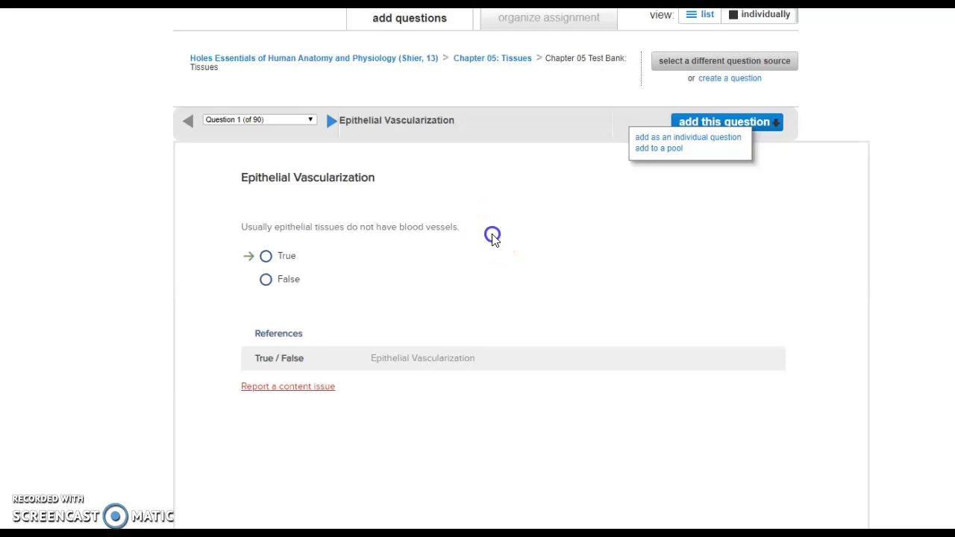
pyautogui.click(331, 124)
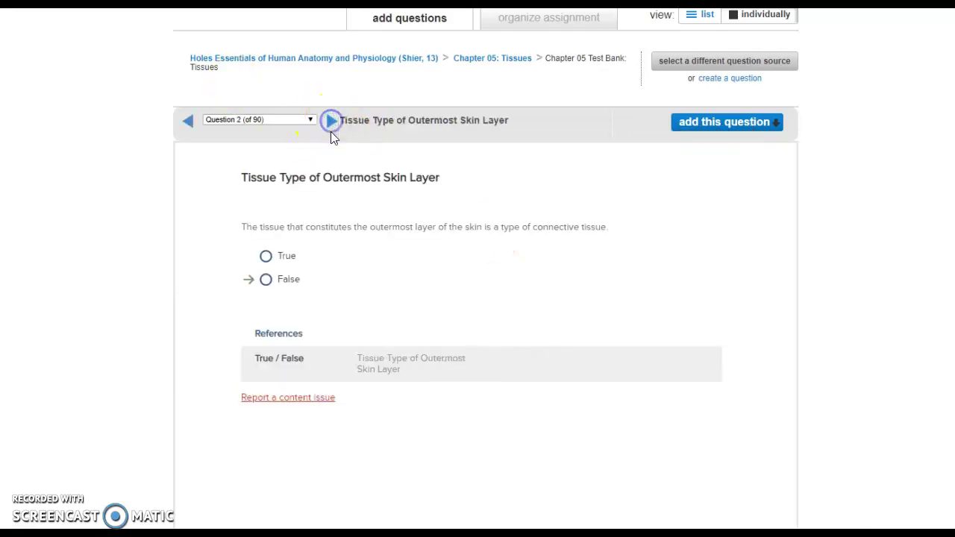
pyautogui.click(334, 126)
pyautogui.click(335, 127)
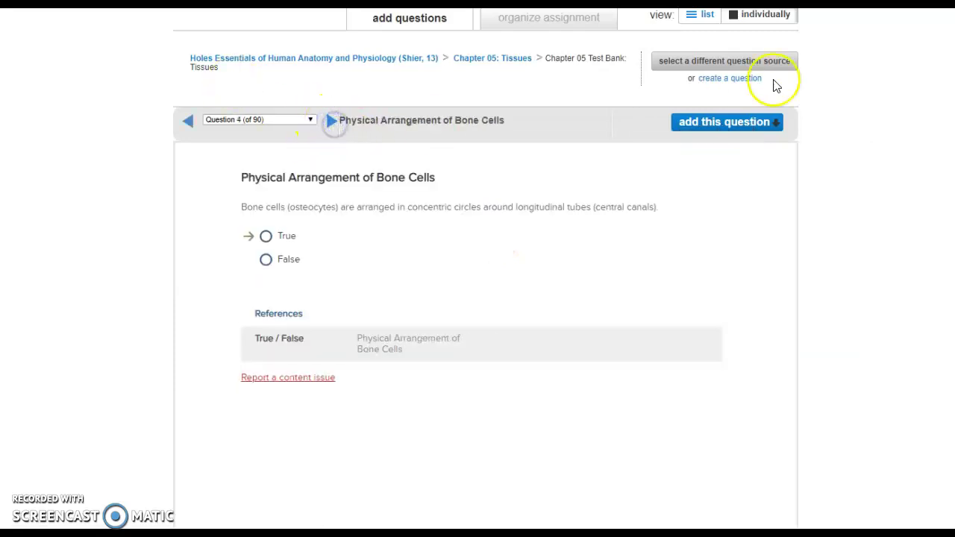
pyautogui.click(707, 16)
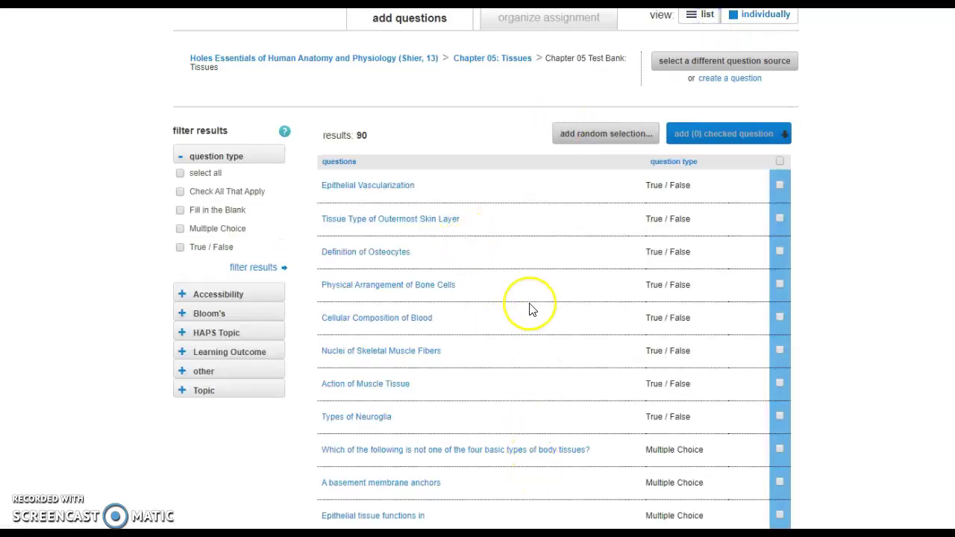
# Switch the question source selection to Assignments I Created
pyautogui.scroll(1, 529, 309)
pyautogui.scroll(3, 529, 309)
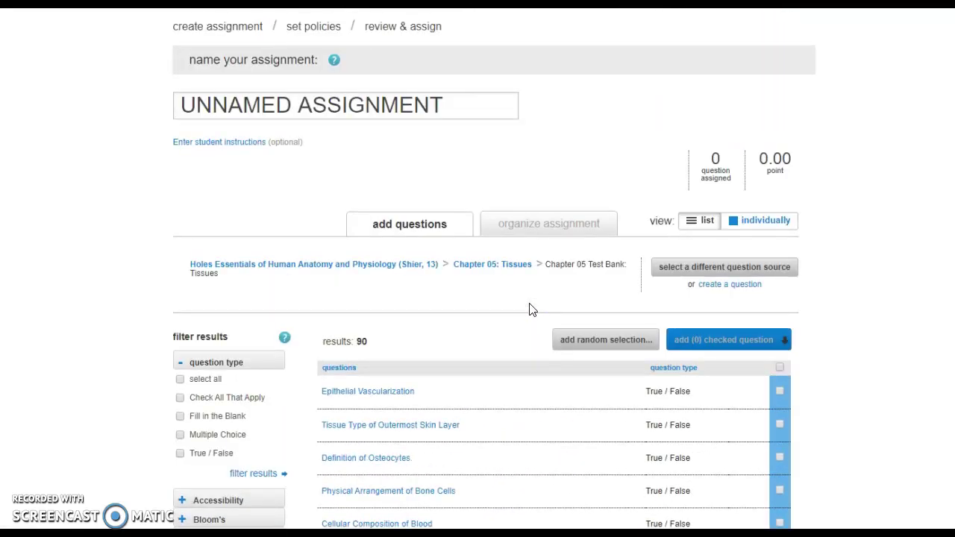
pyautogui.click(719, 268)
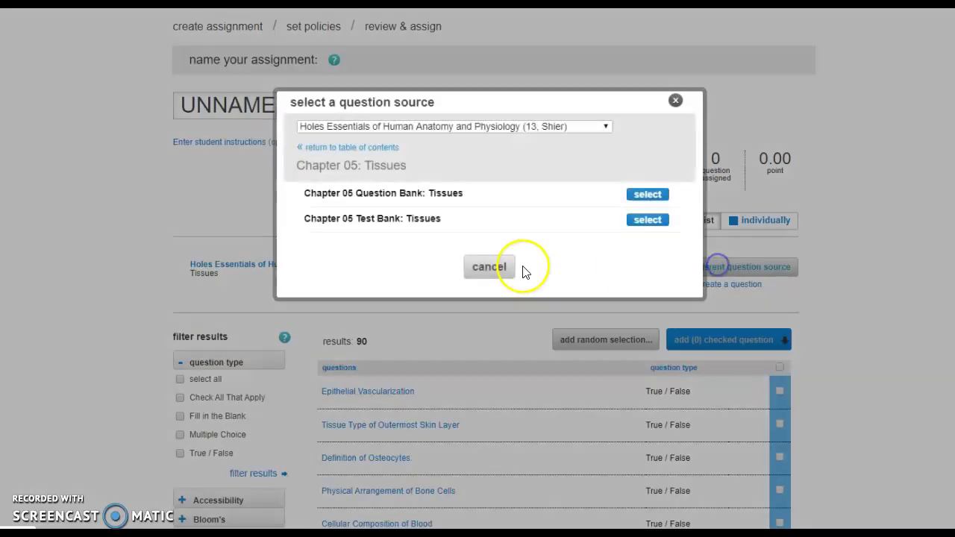
pyautogui.click(423, 128)
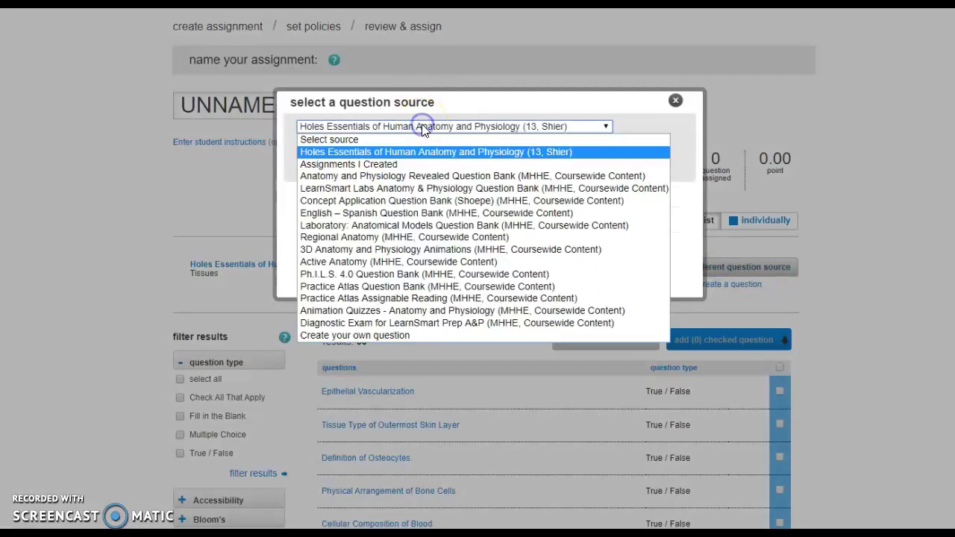
pyautogui.click(412, 164)
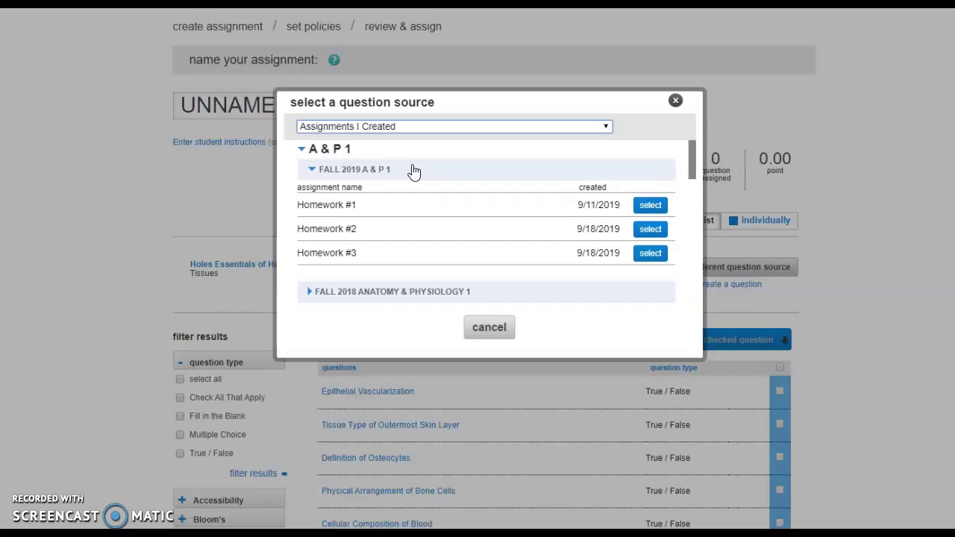
# Choose Homework #4 from the Spring 2019 A & P 1 section as the question source
pyautogui.click(312, 170)
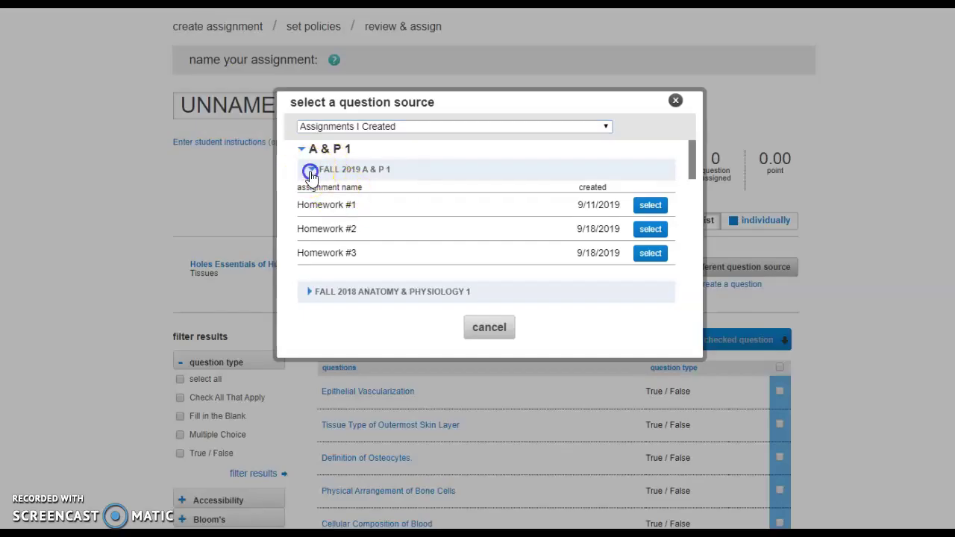
pyautogui.click(320, 289)
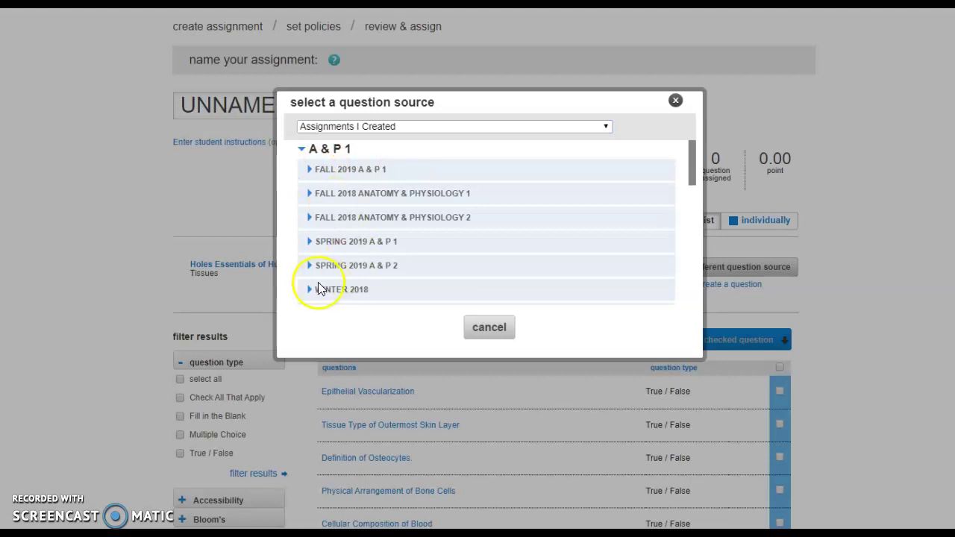
pyautogui.click(309, 242)
pyautogui.scroll(-2, 306, 242)
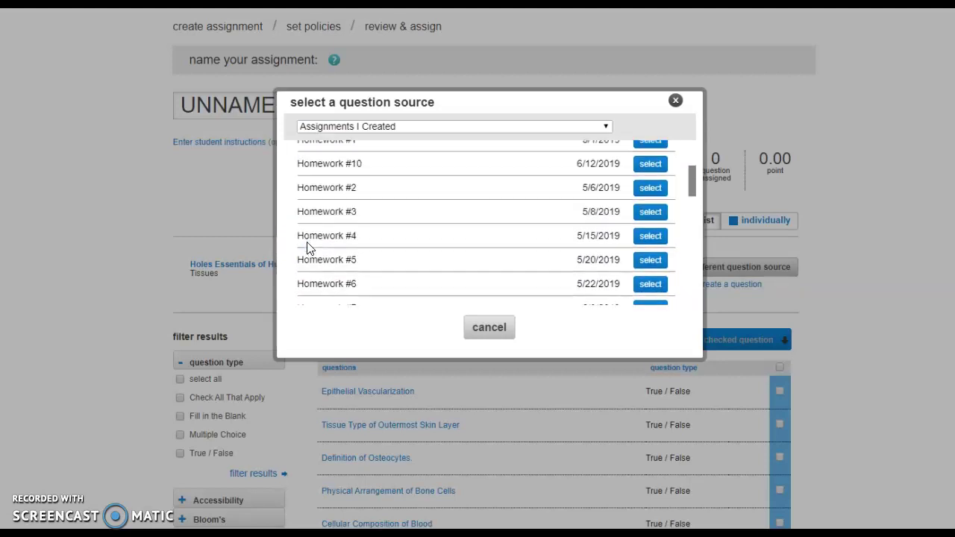
pyautogui.click(650, 235)
# Select all questions from Homework #4 and add them to the new assignment
pyautogui.scroll(-10, 548, 346)
pyautogui.scroll(6, 543, 344)
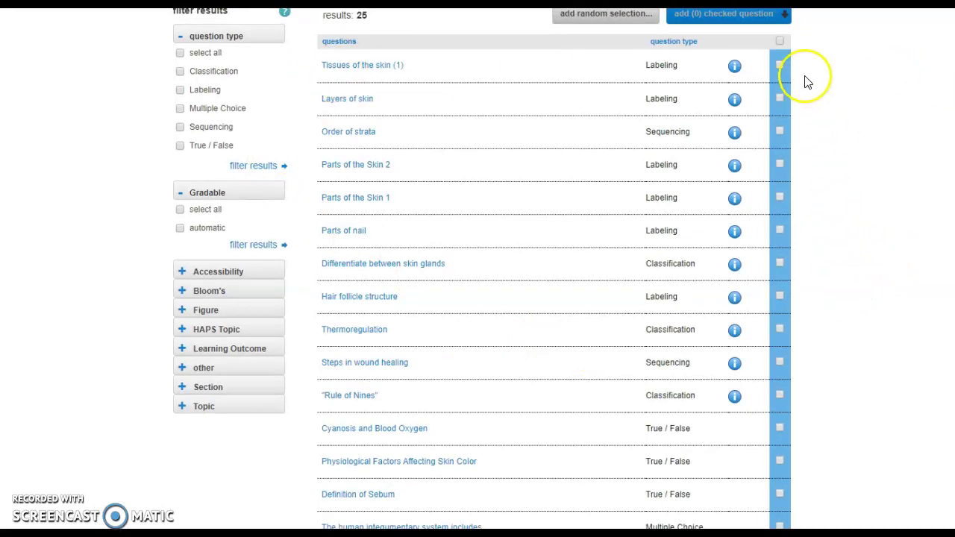
pyautogui.click(779, 41)
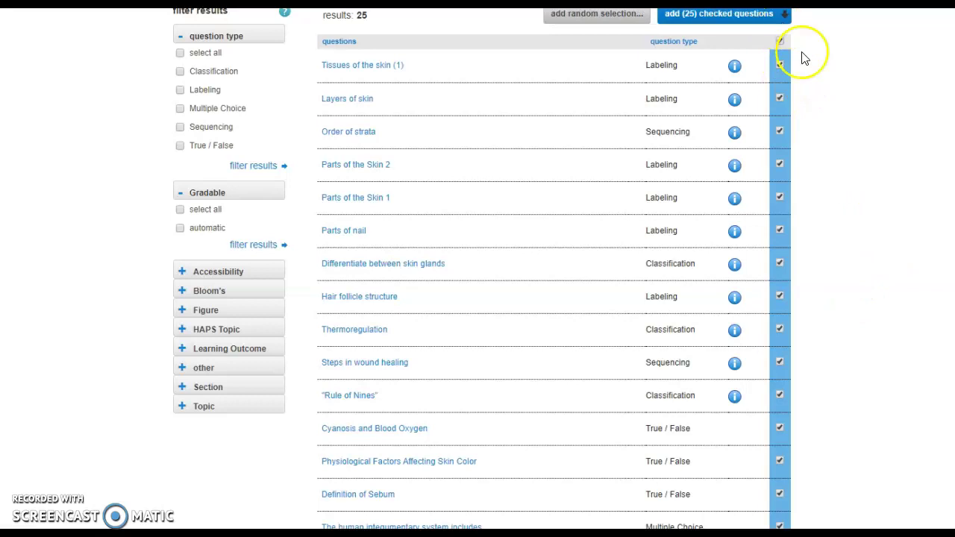
pyautogui.scroll(1, 850, 105)
pyautogui.click(780, 84)
pyautogui.click(720, 98)
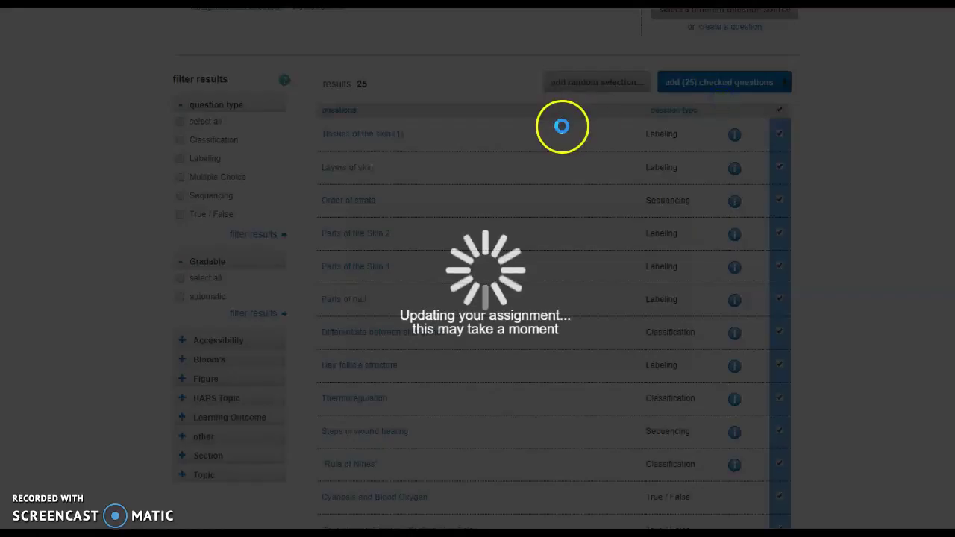
pyautogui.scroll(3, 565, 132)
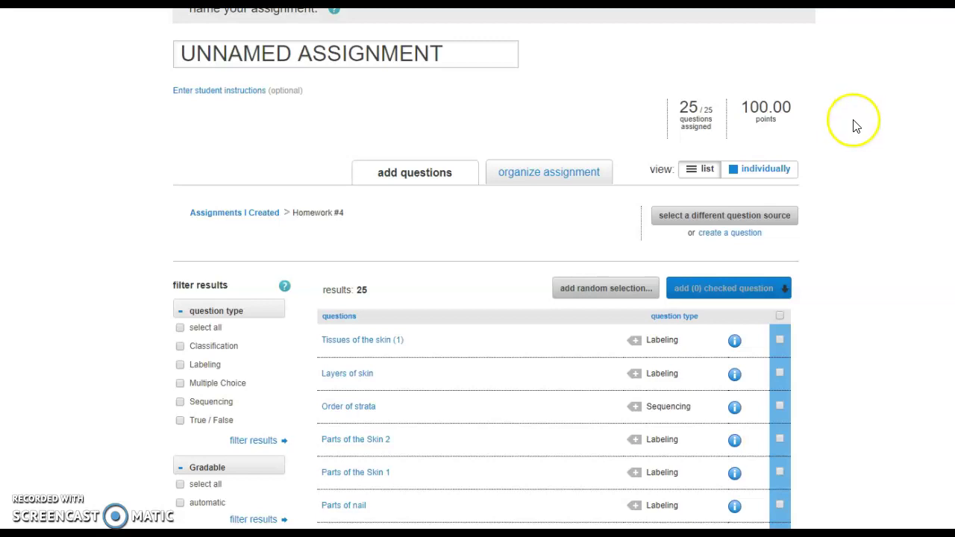
# Organize the assignment and set the entire assignment to be worth 100 points
pyautogui.click(549, 174)
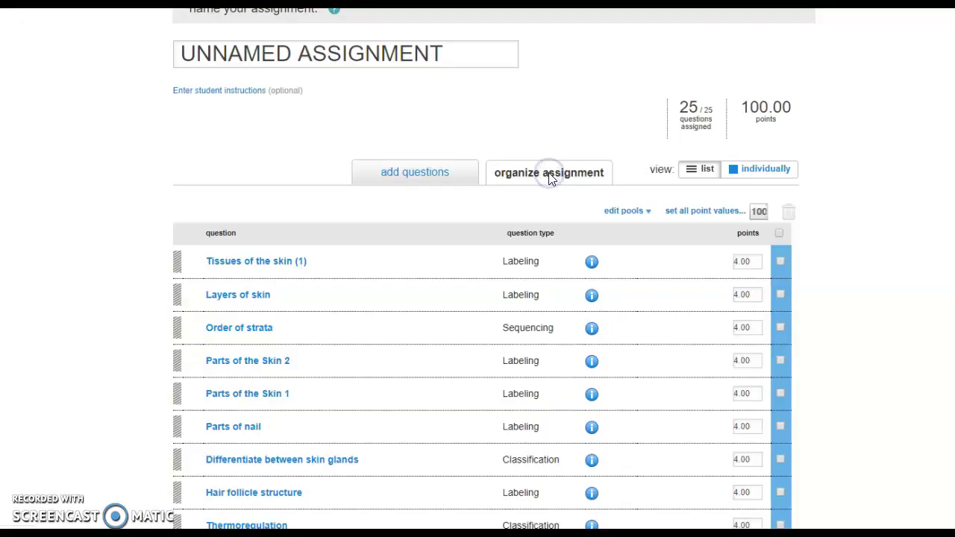
pyautogui.click(693, 218)
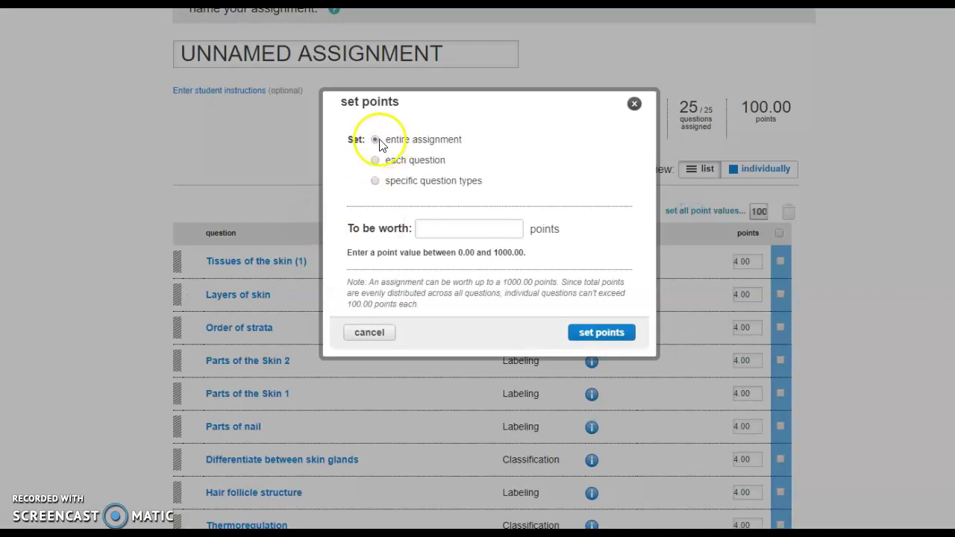
pyautogui.click(458, 231)
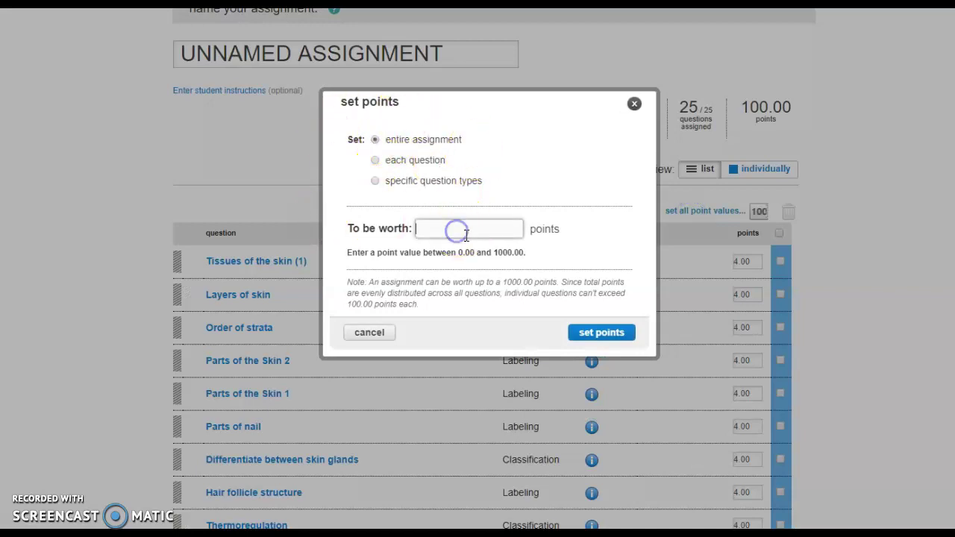
pyautogui.write('100')
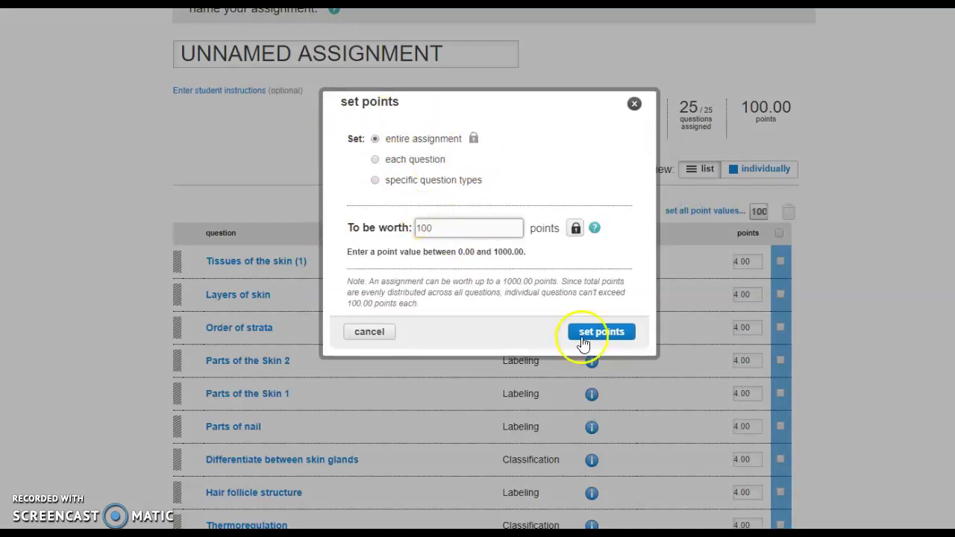
pyautogui.click(597, 334)
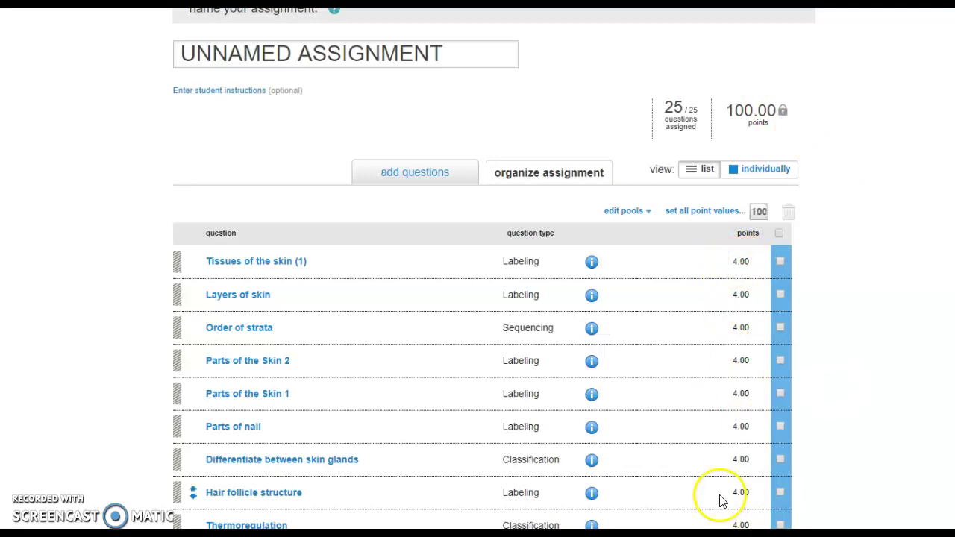
# Name the assignment Homework #4
pyautogui.click(363, 53)
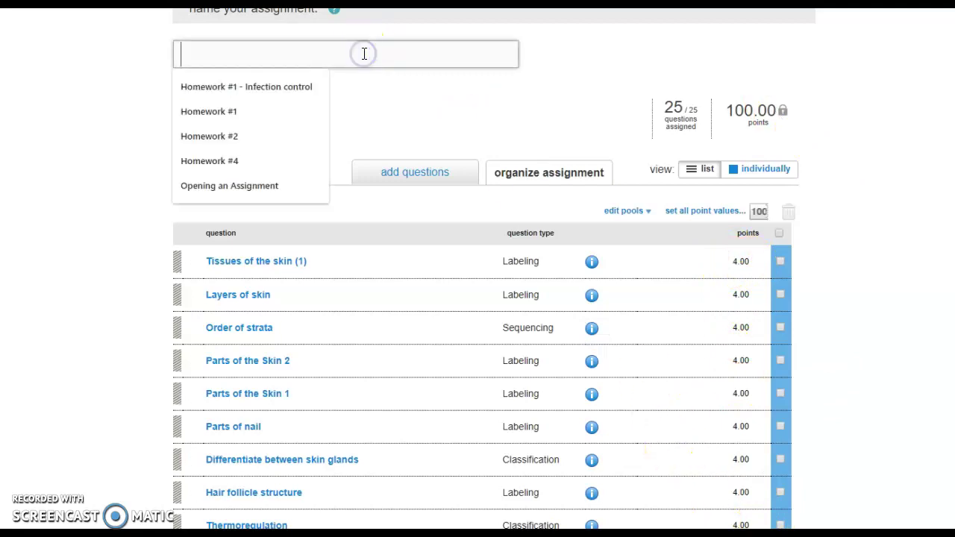
pyautogui.click(318, 52)
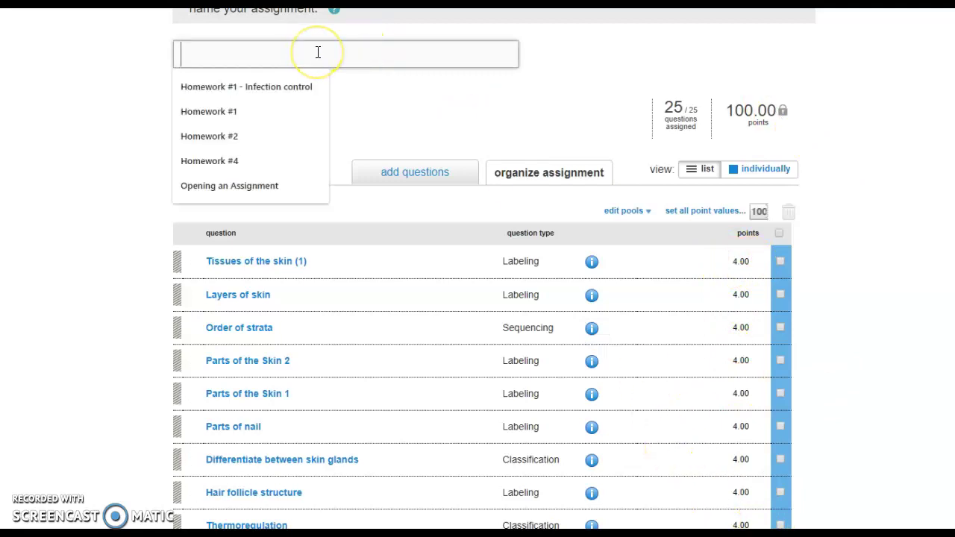
pyautogui.write('ho')
pyautogui.click(241, 159)
pyautogui.click(534, 117)
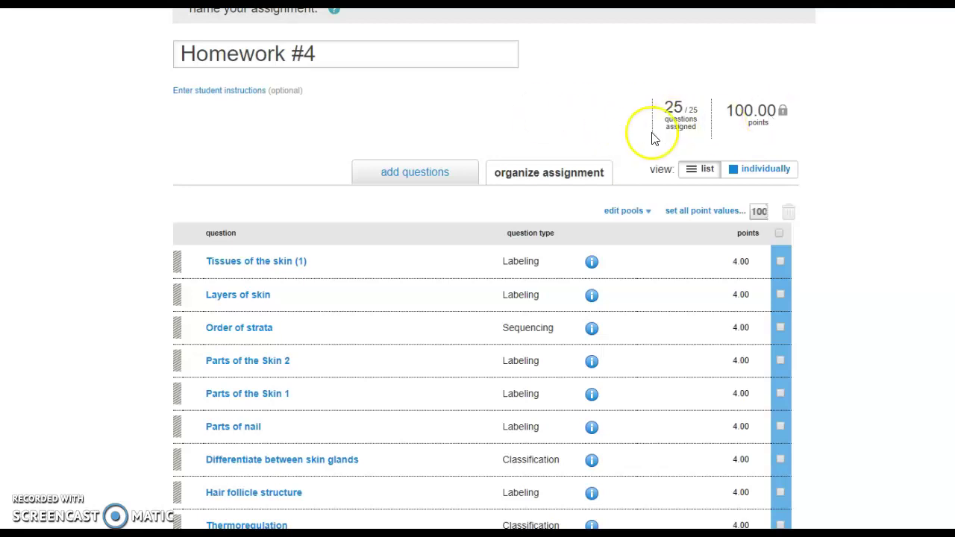
# Continue to the assignment policies and set the due date to 09/26/2019
pyautogui.scroll(-6, 636, 140)
pyautogui.scroll(-3, 636, 140)
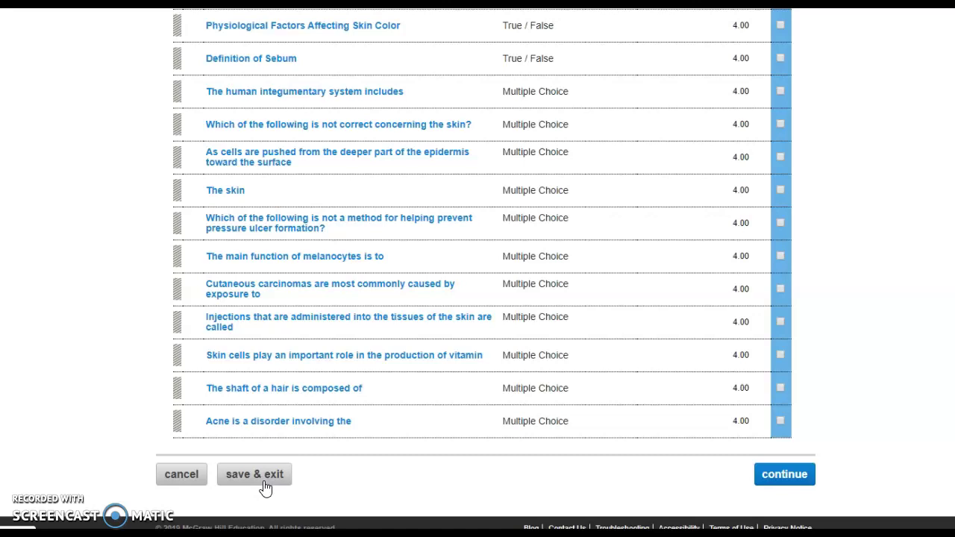
pyautogui.click(801, 486)
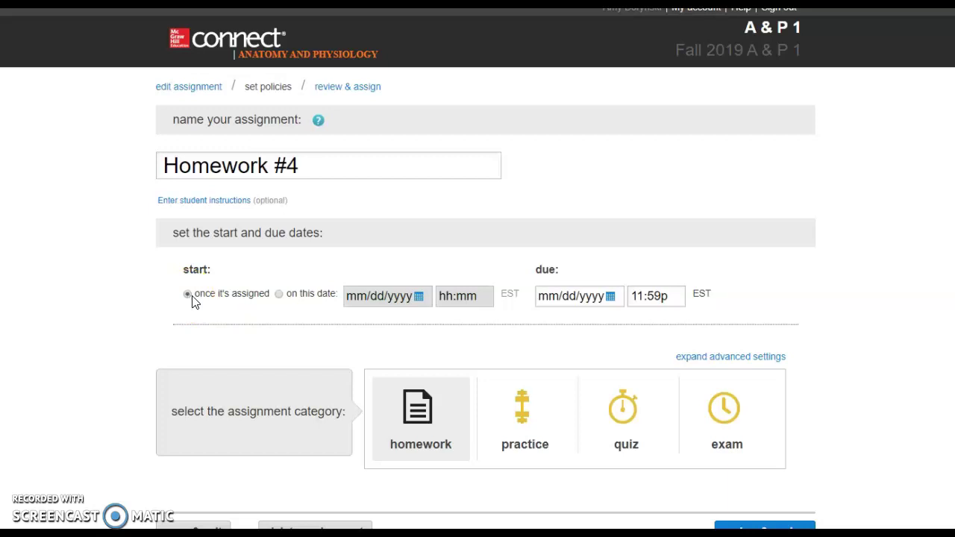
pyautogui.click(419, 297)
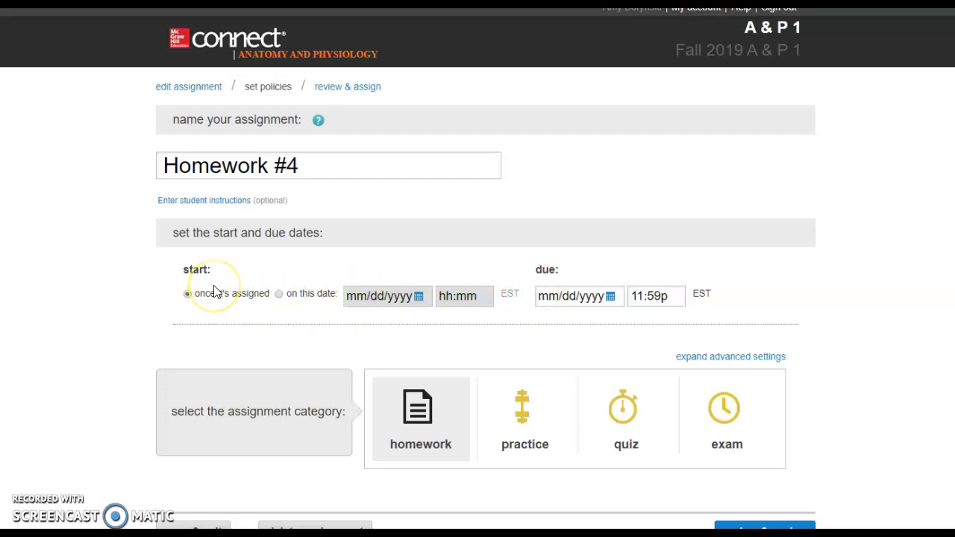
pyautogui.click(610, 296)
pyautogui.click(615, 375)
pyautogui.click(662, 296)
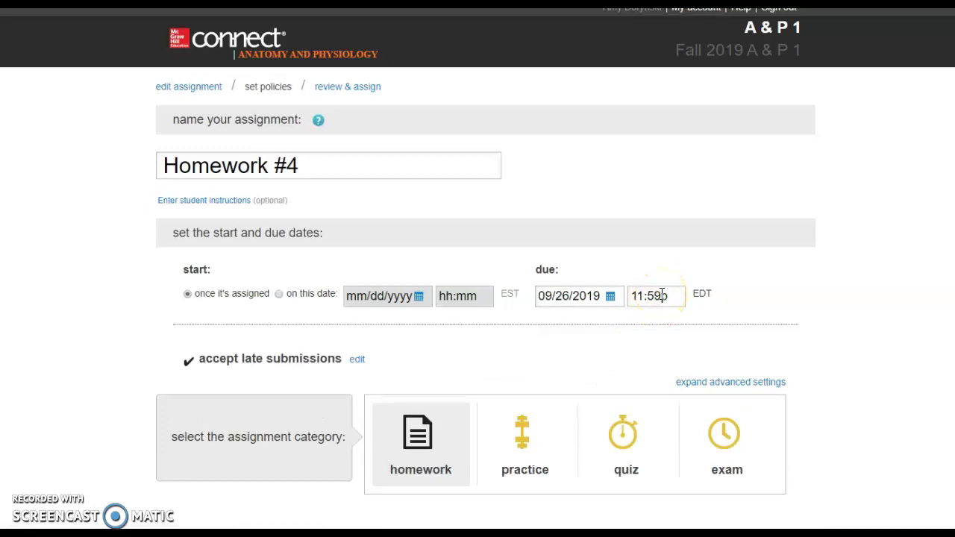
# Change the late submission policy to automatically submit assignments on the due date
pyautogui.click(357, 358)
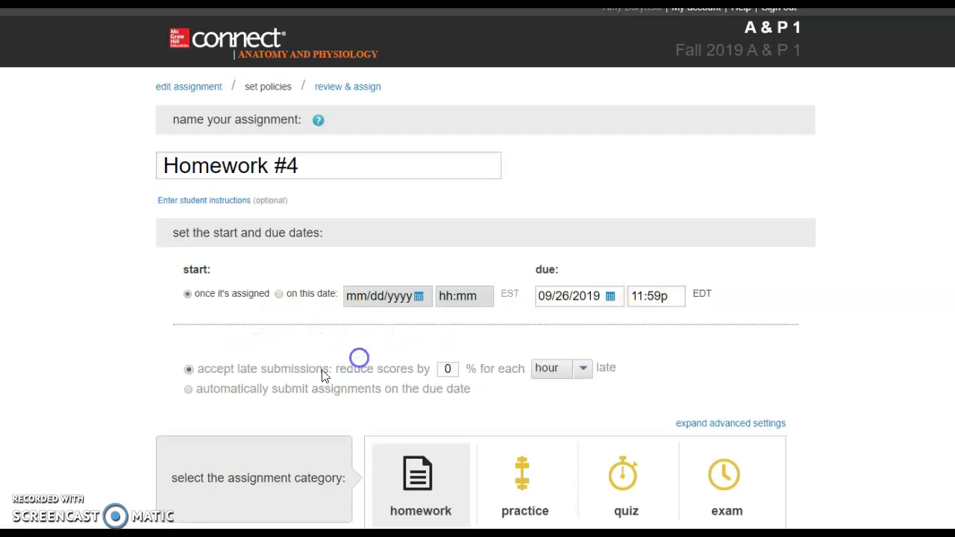
pyautogui.click(188, 390)
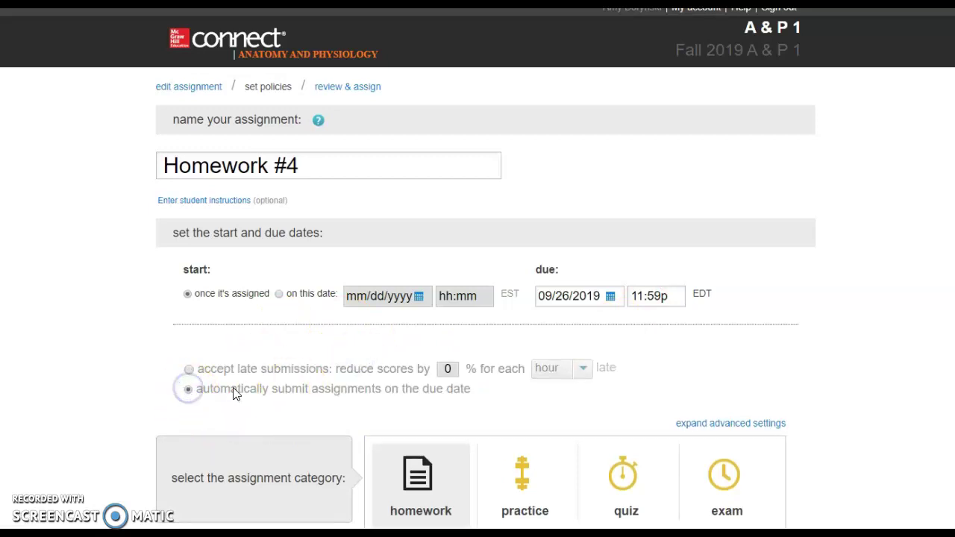
pyautogui.scroll(-2, 234, 394)
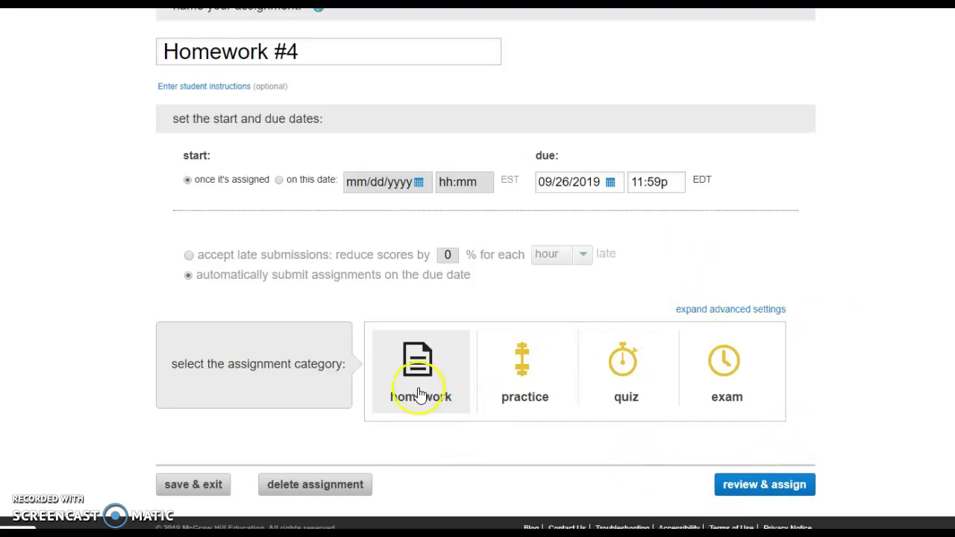
# Expand the advanced settings and review the homework category's default basic, attempts, resources and feedback settings
pyautogui.click(701, 309)
pyautogui.scroll(-1, 703, 313)
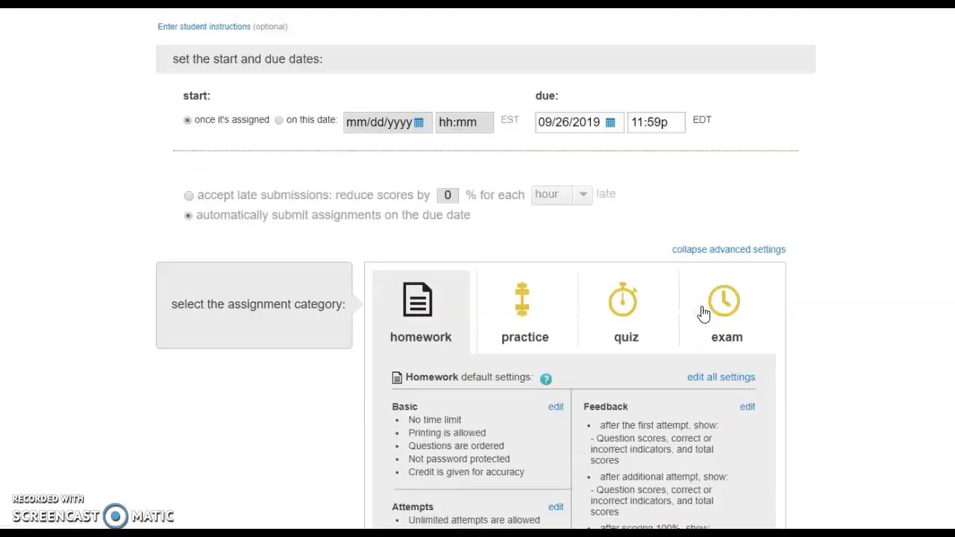
pyautogui.scroll(-2, 703, 314)
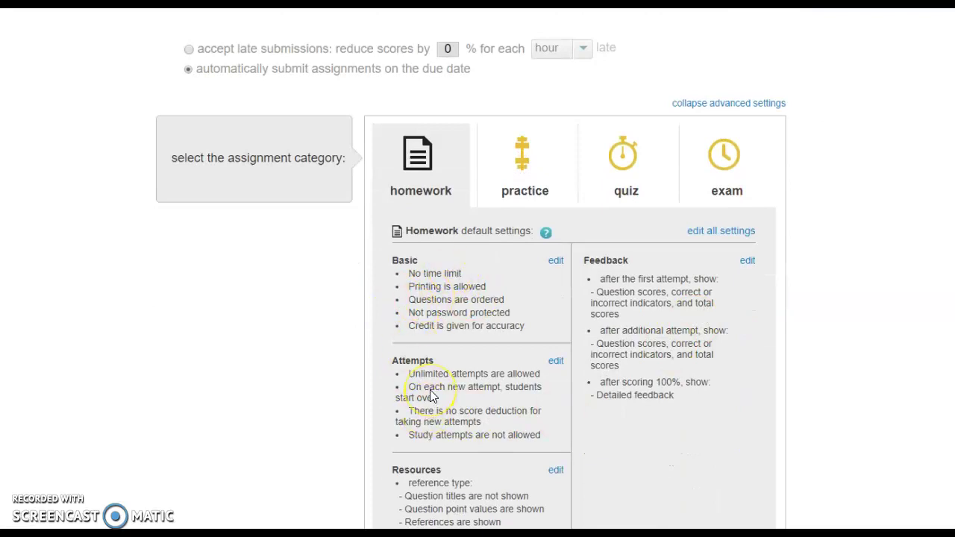
pyautogui.scroll(-1, 431, 396)
pyautogui.scroll(-1, 697, 220)
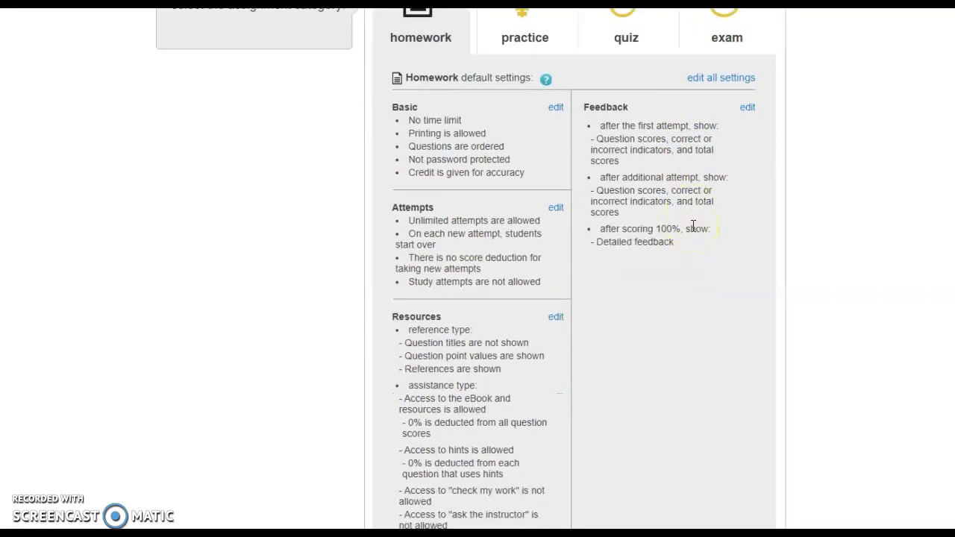
pyautogui.scroll(-3, 693, 226)
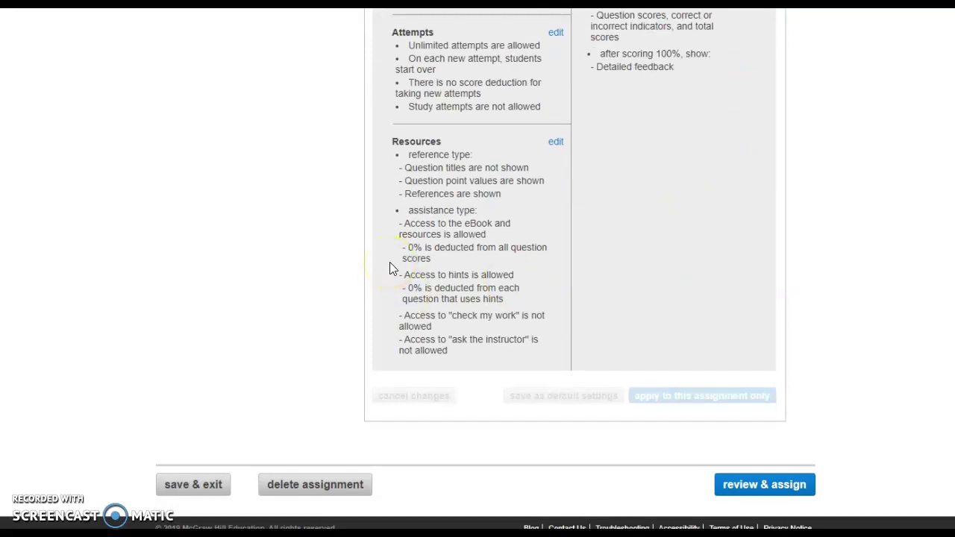
# Proceed to review and assign, and assign Homework #4 to the current Fall 2019 A & P 1 section with Blackboard deployment on
pyautogui.click(742, 489)
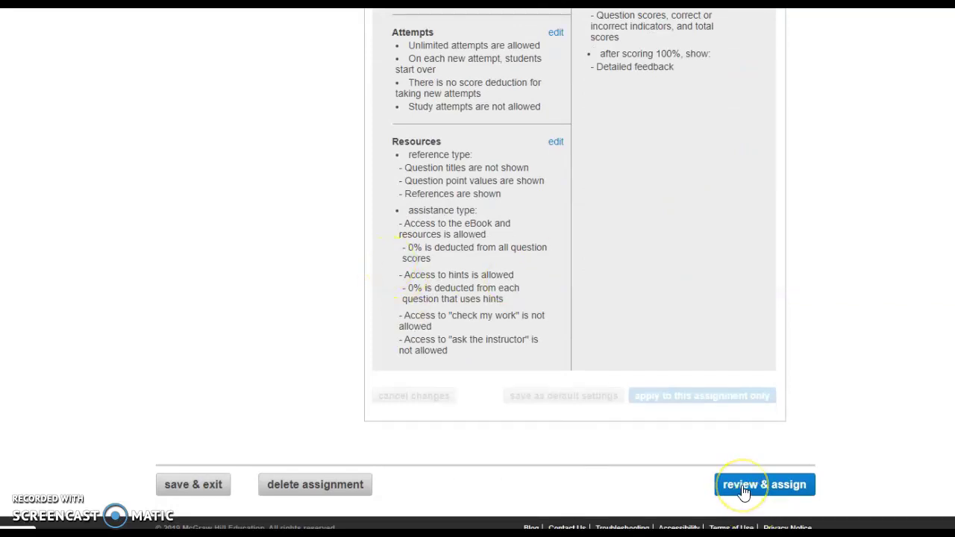
pyautogui.click(743, 490)
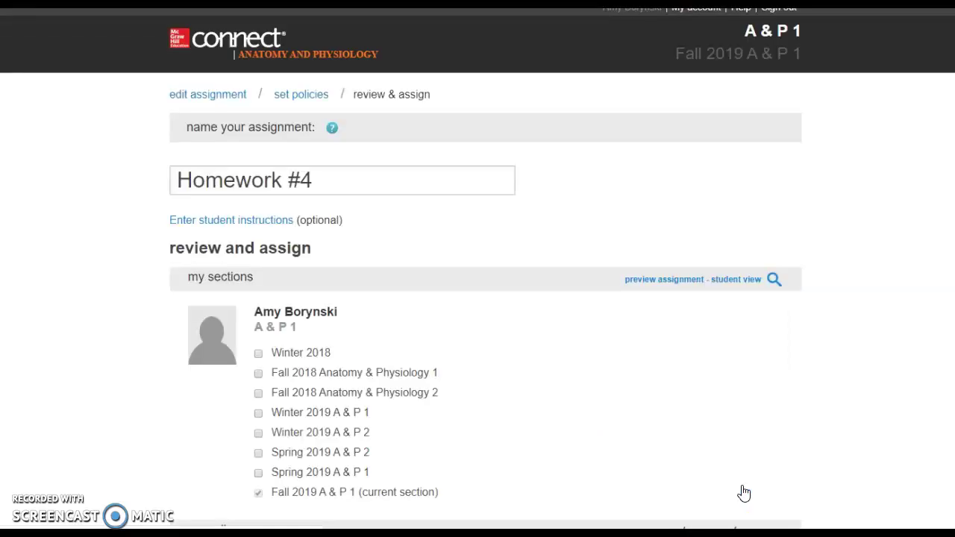
pyautogui.scroll(-1, 462, 384)
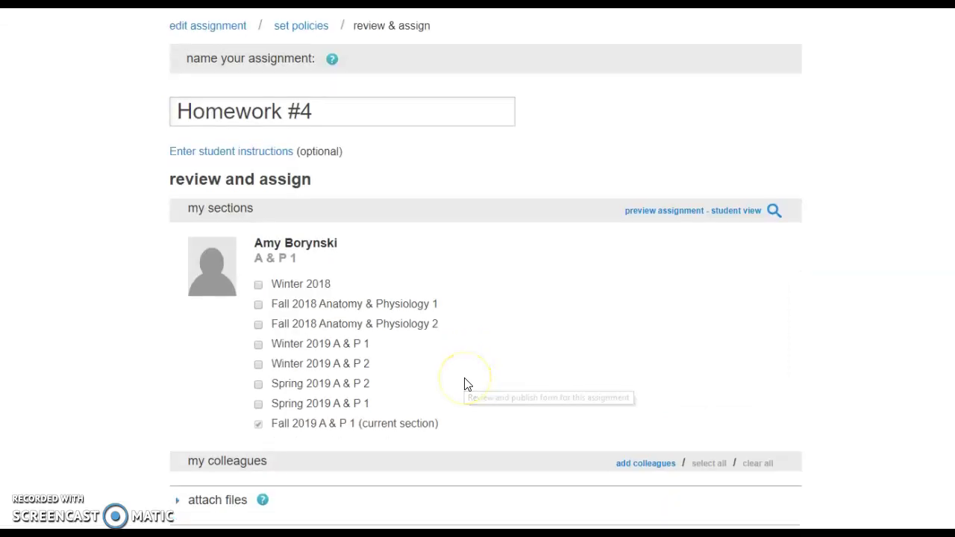
pyautogui.scroll(-1, 464, 383)
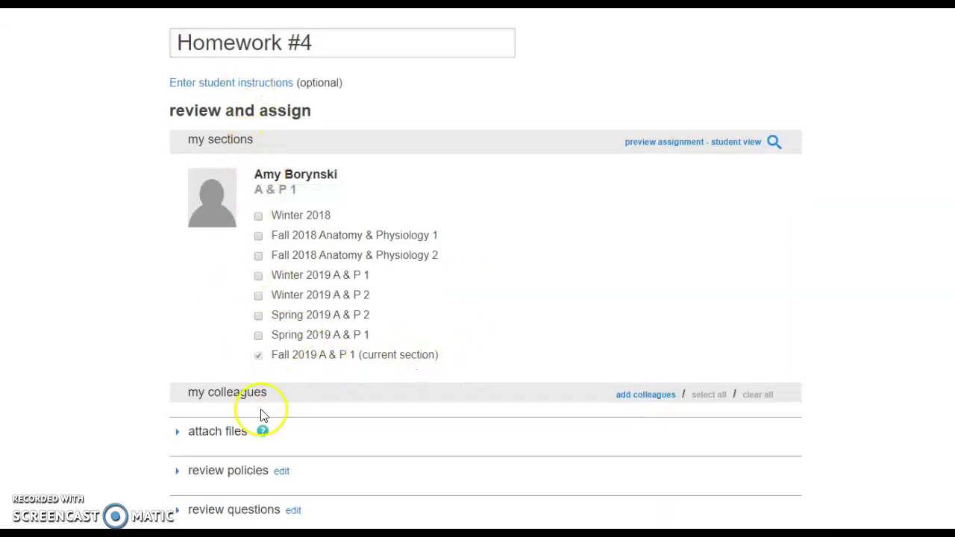
pyautogui.scroll(-2, 311, 271)
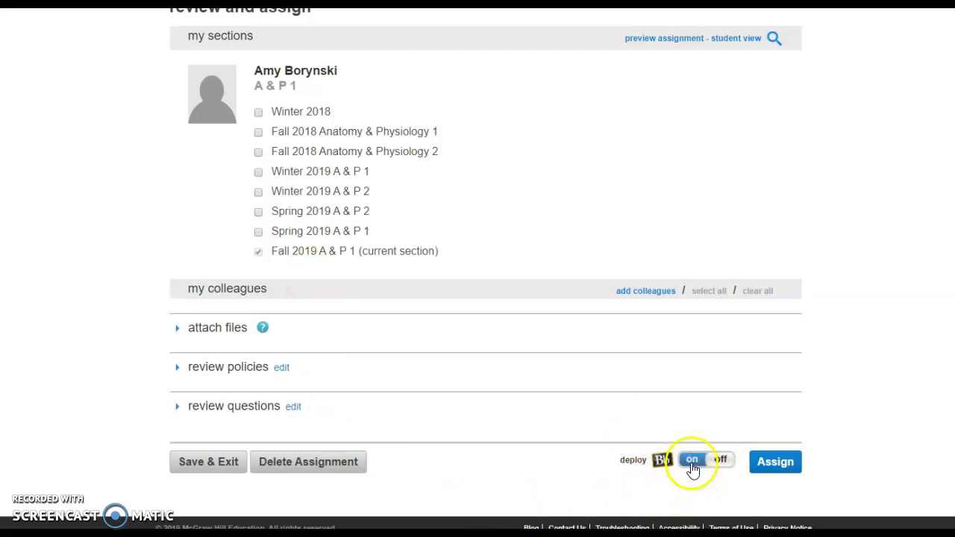
pyautogui.click(783, 468)
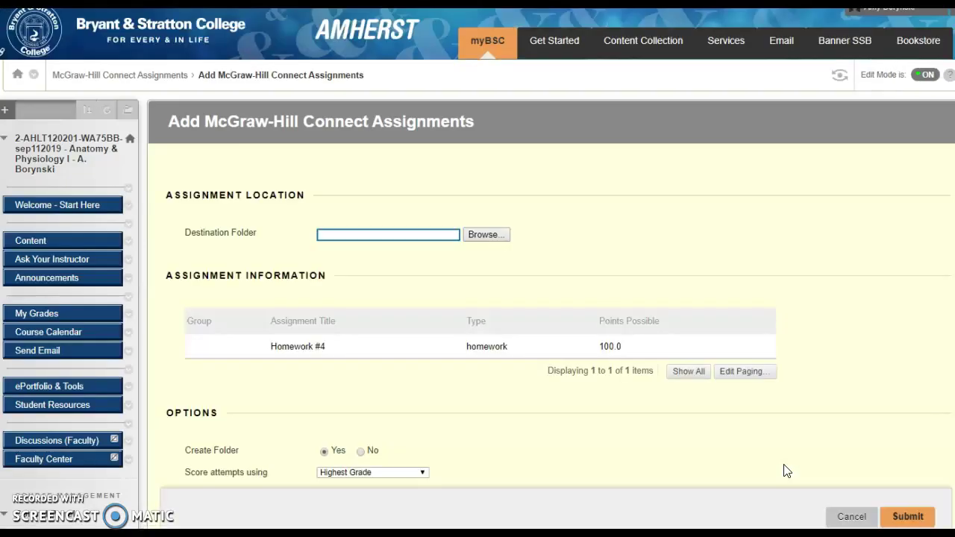
# Set the Blackboard destination folder for the Connect assignment to Homework Folder under Content
pyautogui.click(236, 240)
pyautogui.click(235, 235)
pyautogui.click(491, 234)
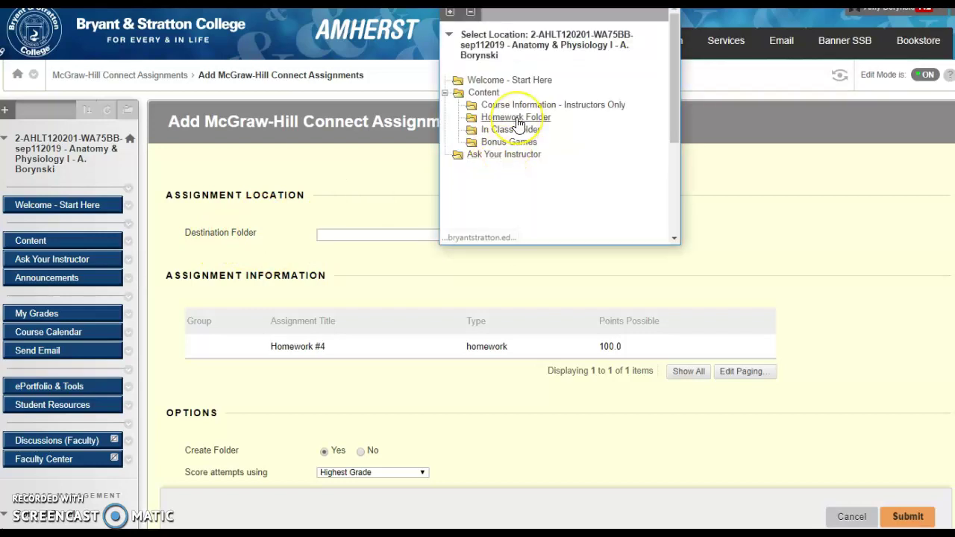
pyautogui.click(517, 120)
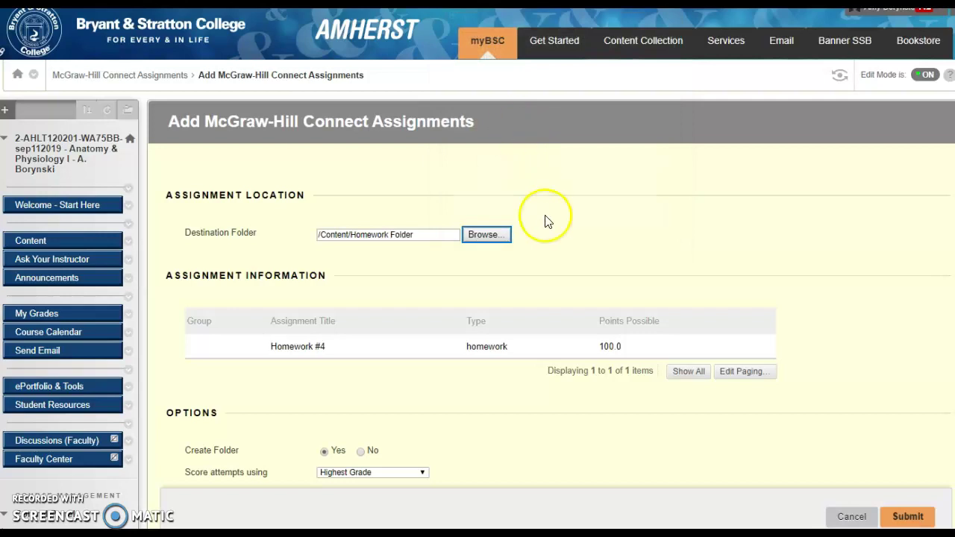
pyautogui.scroll(-2, 545, 219)
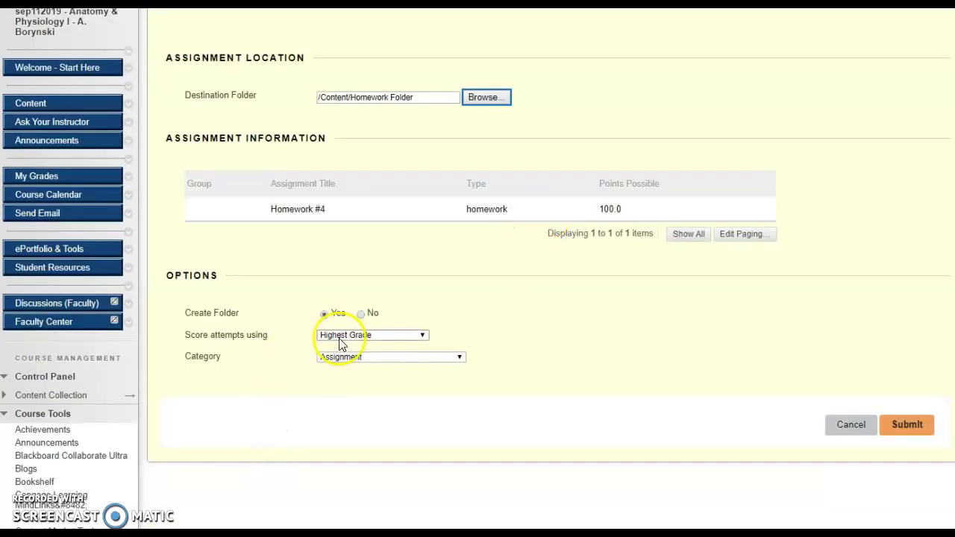
# Score attempts using the highest grade, set the category to Homework, and submit the Homework #4 deployment
pyautogui.click(340, 336)
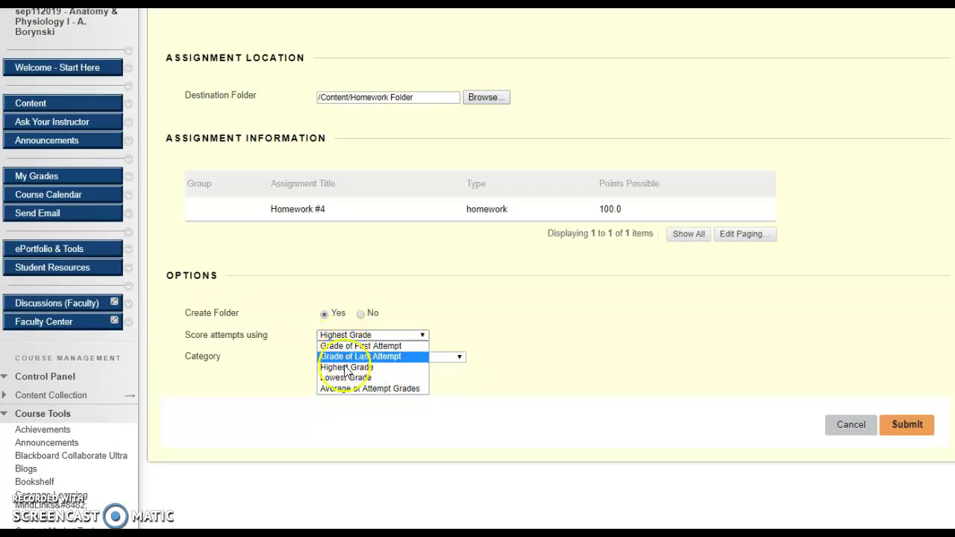
pyautogui.click(343, 367)
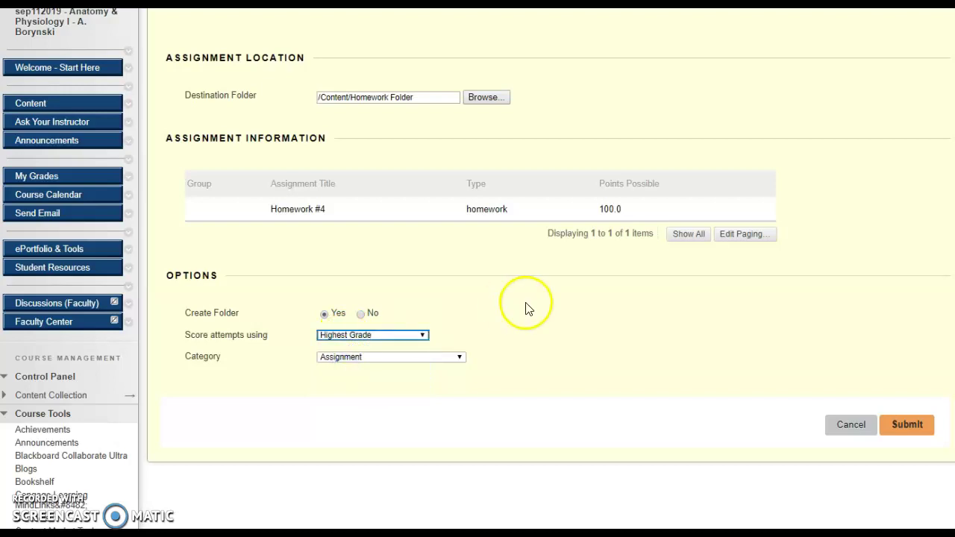
pyautogui.click(396, 358)
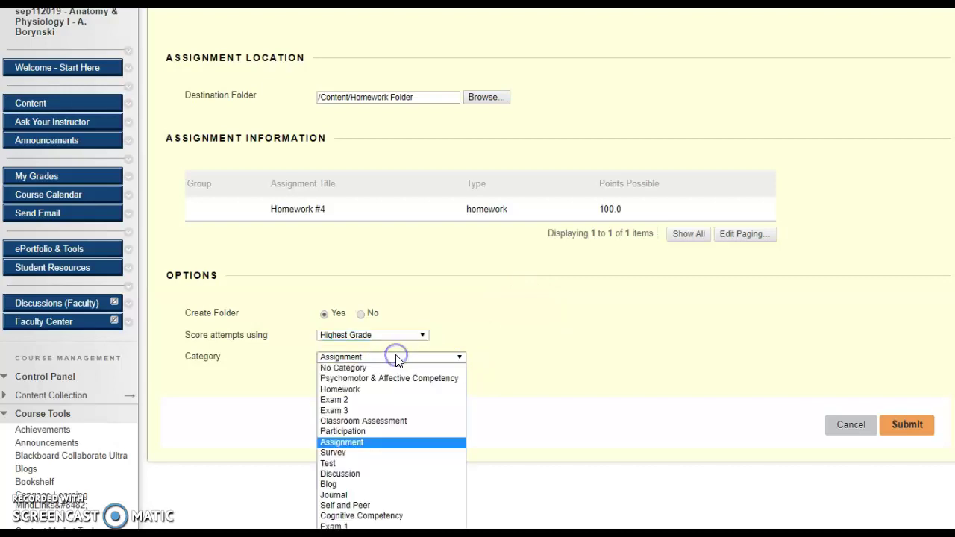
pyautogui.click(369, 391)
pyautogui.click(894, 423)
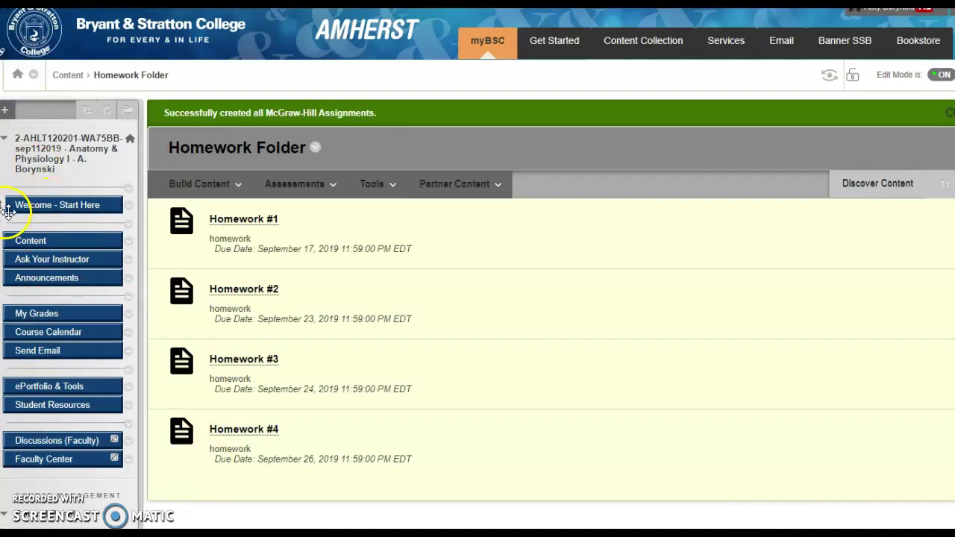
# Open the Homework Folder under the course's Content and check the Homework #4 entry and its due date
pyautogui.click(31, 240)
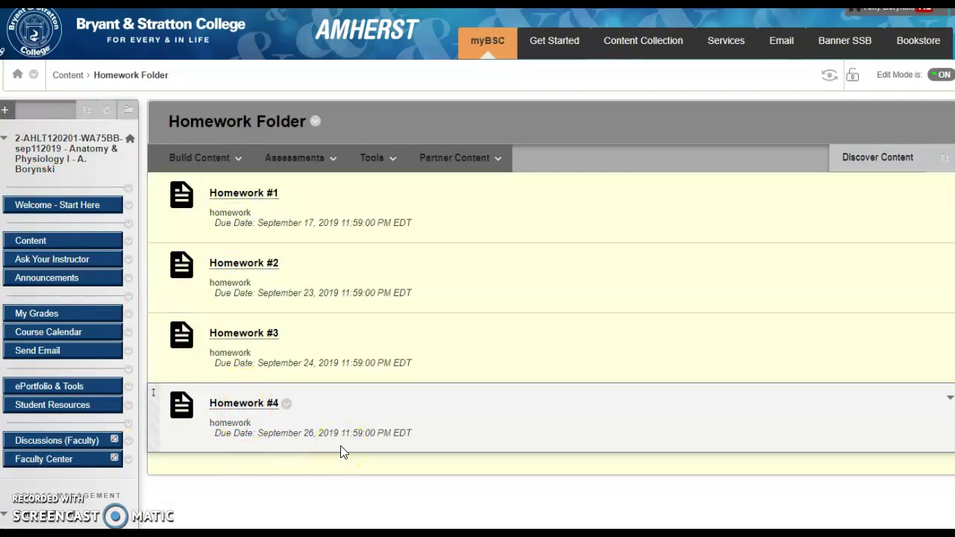
pyautogui.scroll(-2, 246, 358)
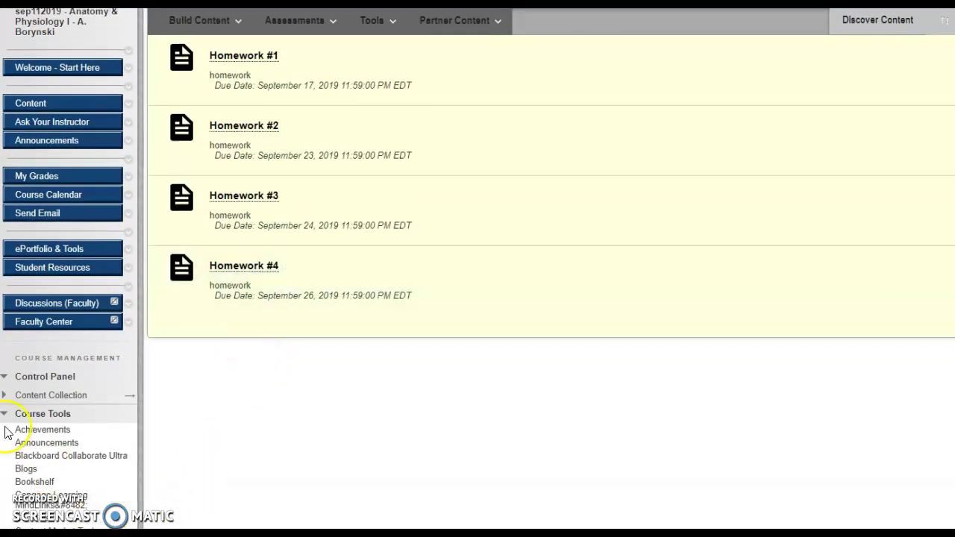